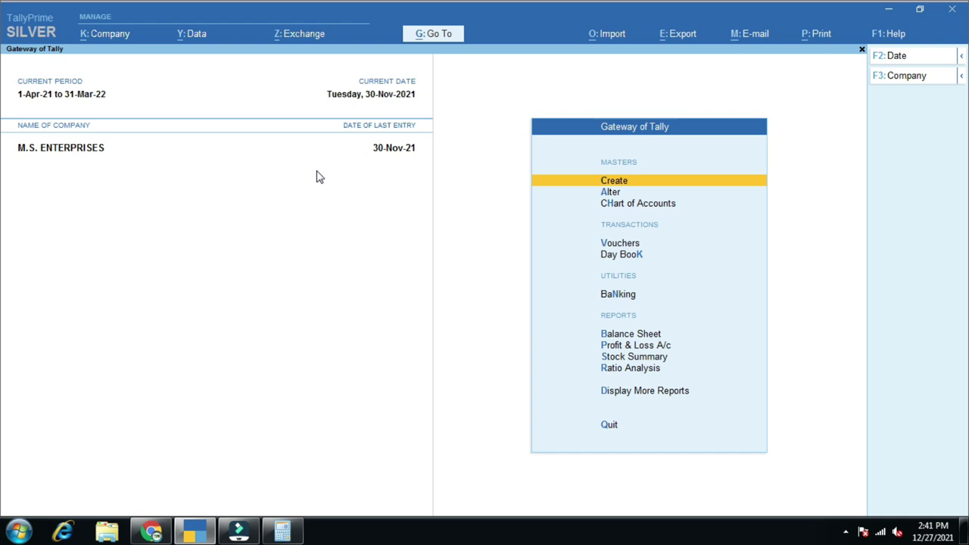
Step: Open the Balance Sheet of M.S. ENTERPRISES and show it in detailed form
{"action": "key", "text": "Down"}
{"action": "key", "text": "Down"}
{"action": "key", "text": "Down"}
{"action": "key", "text": "Down"}
{"action": "key", "text": "Down"}
{"action": "key", "text": "Down"}
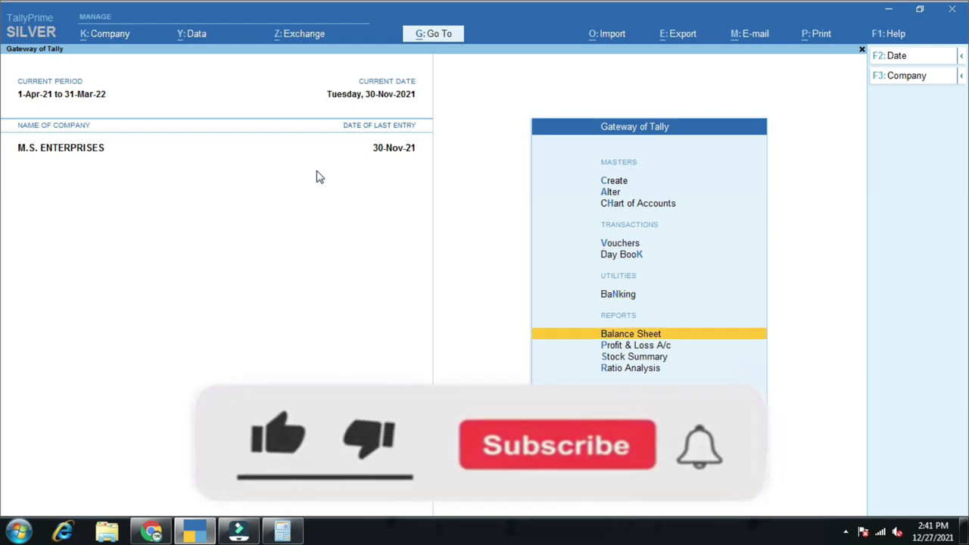
{"action": "key", "text": "Return"}
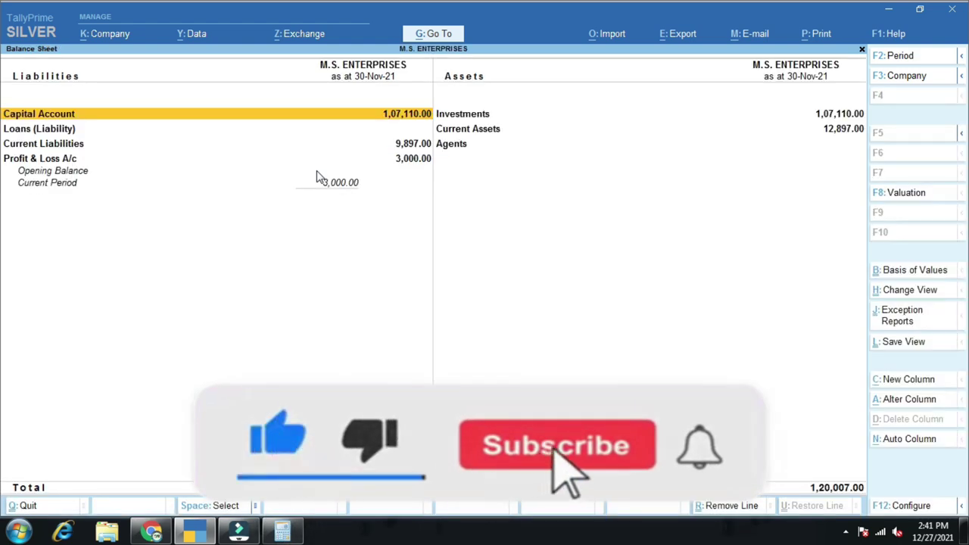
{"action": "key", "text": "alt+F5"}
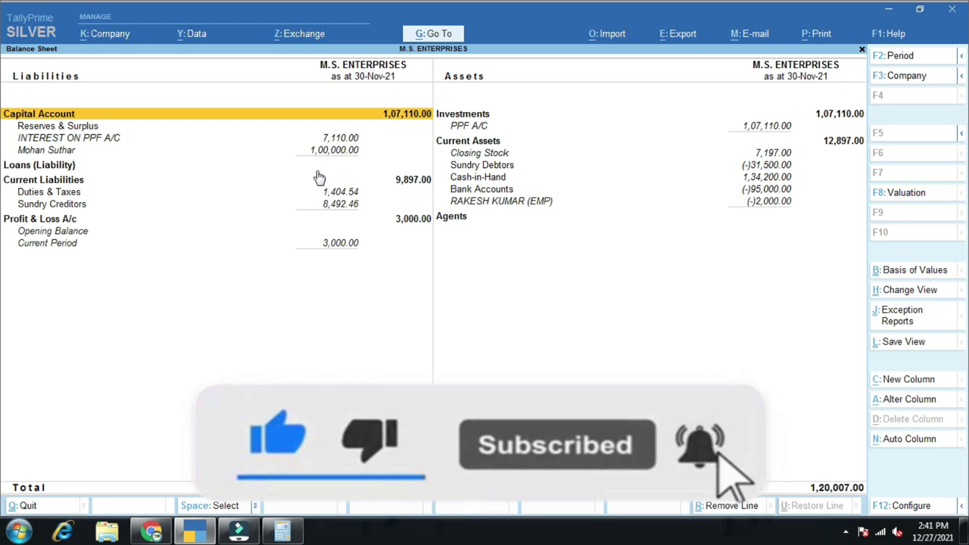
Step: Open the Duties & Taxes group under Current Liabilities and examine the Cgst Tax and Sgst Tax closing balances
{"action": "key", "text": "Down"}
{"action": "key", "text": "Down"}
{"action": "key", "text": "Down"}
{"action": "key", "text": "Down"}
{"action": "key", "text": "Down"}
{"action": "key", "text": "Down"}
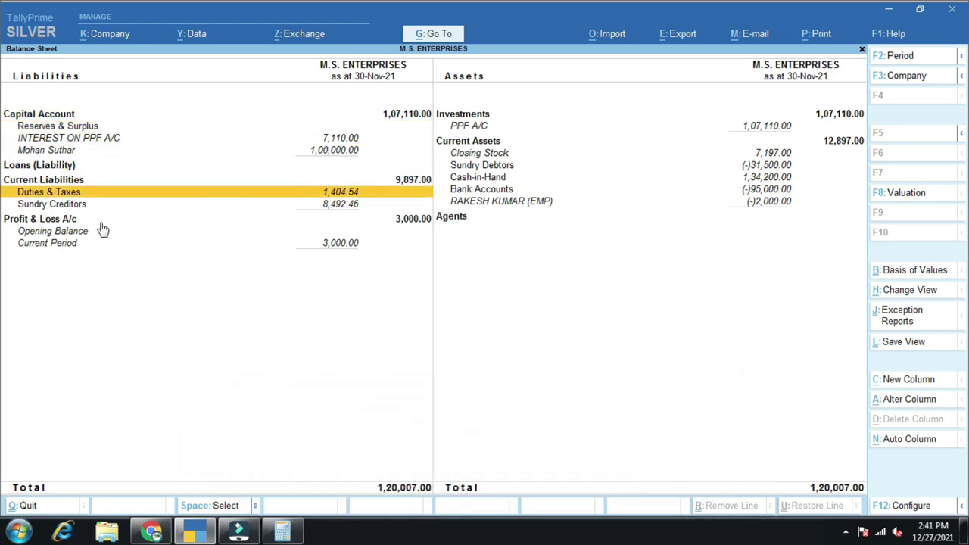
{"action": "key", "text": "Return"}
{"action": "key", "text": "ctrl"}
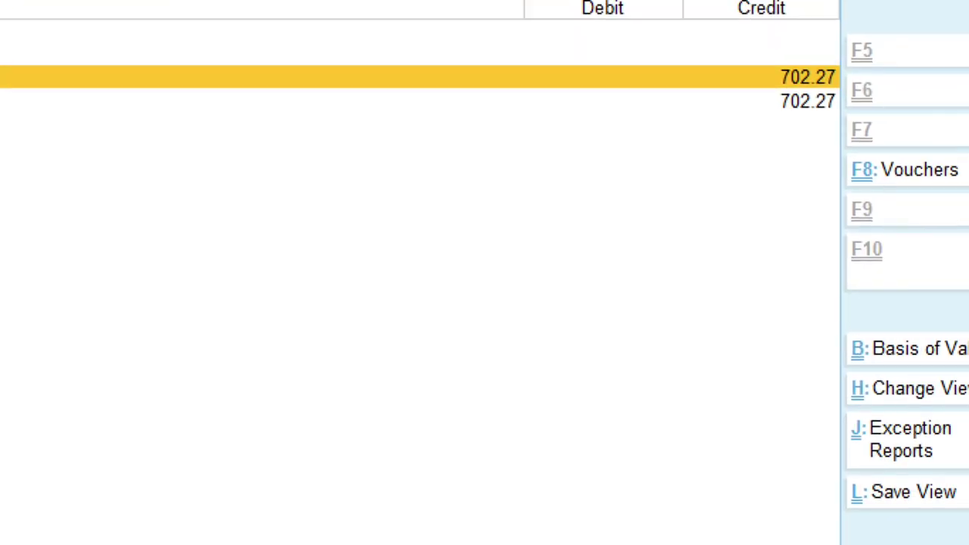
{"action": "mouse_move", "coordinate": [764, 57]}
{"action": "left_mouse_down"}
{"action": "mouse_move", "coordinate": [814, 109]}
{"action": "mouse_move", "coordinate": [851, 99]}
{"action": "left_mouse_up"}
{"action": "mouse_move", "coordinate": [772, 93]}
{"action": "left_mouse_down"}
{"action": "mouse_move", "coordinate": [778, 112]}
{"action": "mouse_move", "coordinate": [854, 132]}
{"action": "left_mouse_up"}
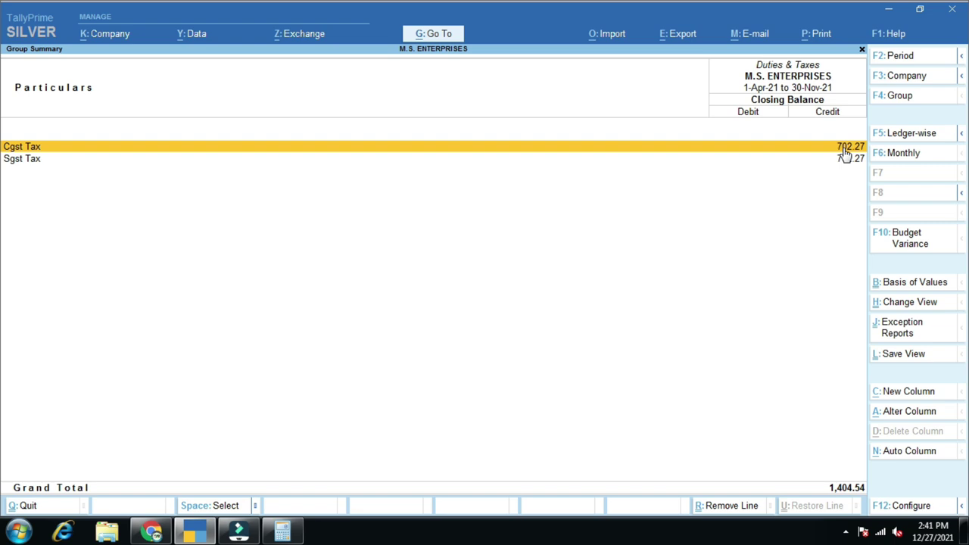
Step: Switch to Calculator and compute one month's interest on 703 at 18% a year as 703 × 18 / 100 / 12
{"action": "left_click", "coordinate": [282, 530]}
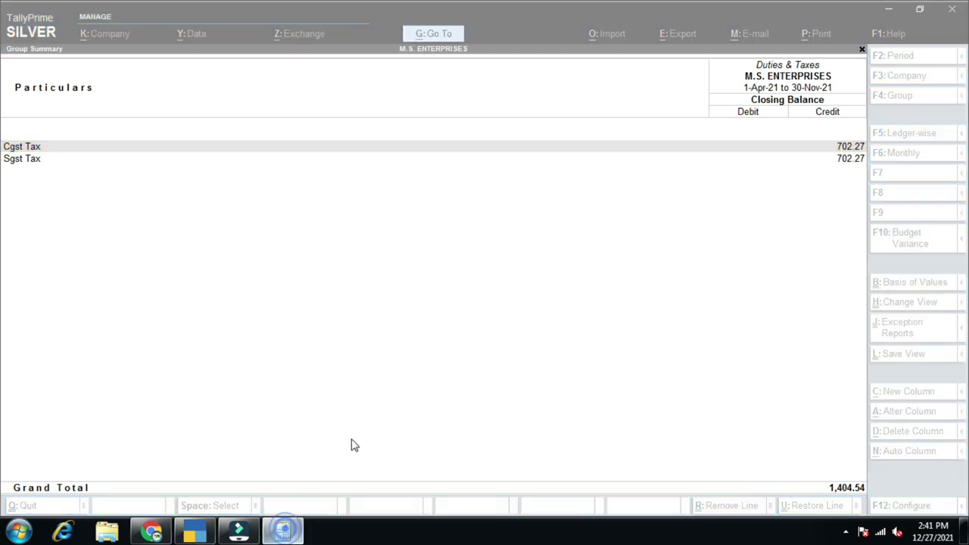
{"action": "key", "text": "Escape"}
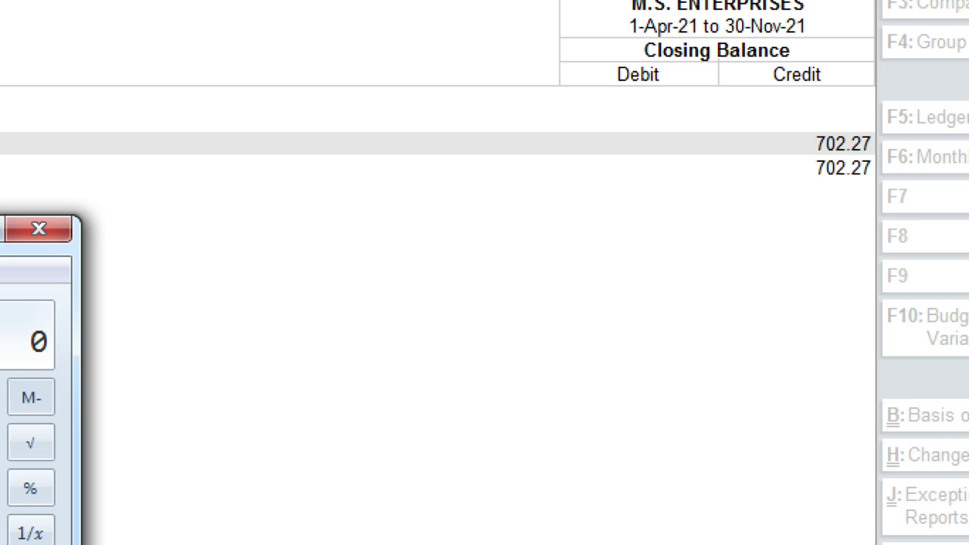
{"action": "type", "text": "703"}
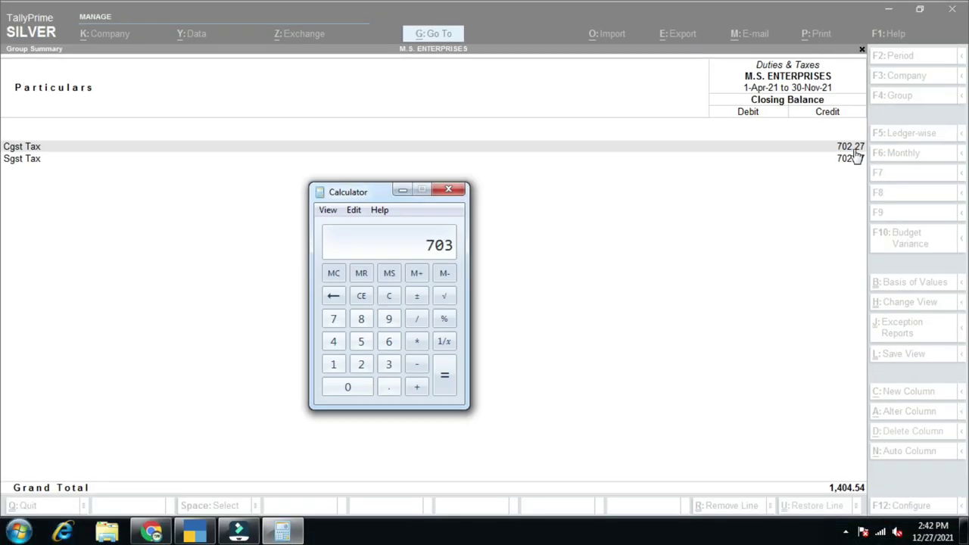
{"action": "key", "text": "asterisk"}
{"action": "type", "text": "18"}
{"action": "key", "text": "slash"}
{"action": "type", "text": "100"}
{"action": "key", "text": "Return"}
{"action": "key", "text": "slash"}
{"action": "type", "text": "12"}
{"action": "key", "text": "Return"}
{"action": "left_click", "coordinate": [403, 190]}
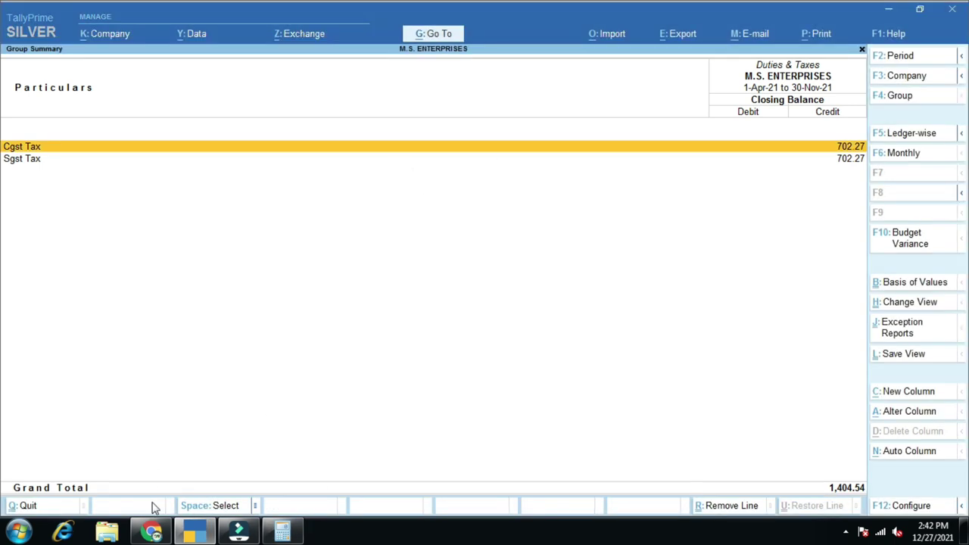
Step: Switch to the GST challan page in Chrome and enter 703 tax and 11 interest for CGST(0005)
{"action": "left_click", "coordinate": [152, 532]}
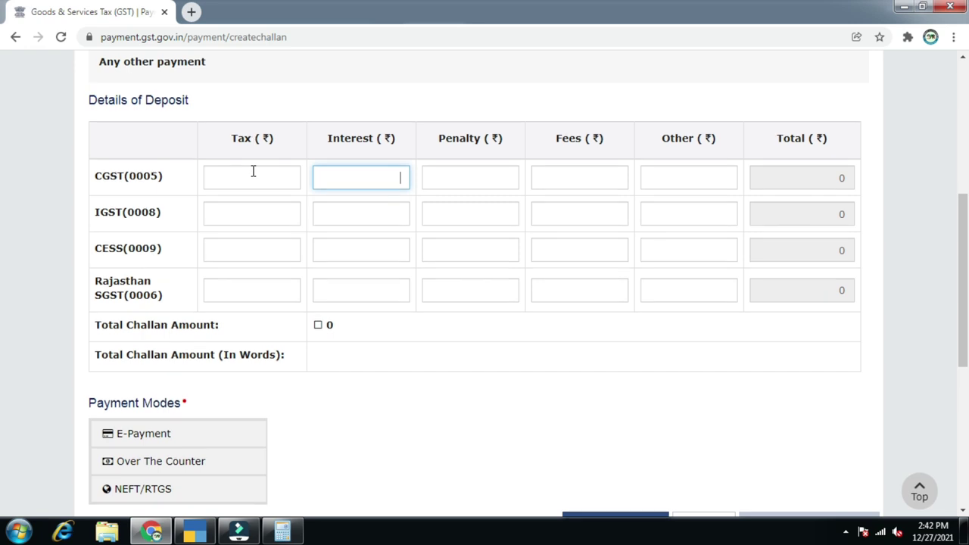
{"action": "left_click", "coordinate": [253, 176]}
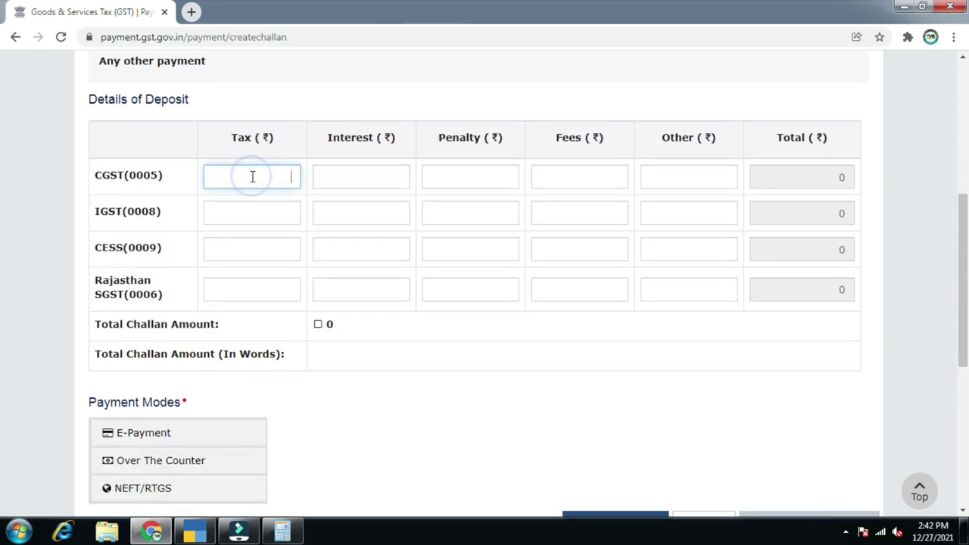
{"action": "type", "text": "703"}
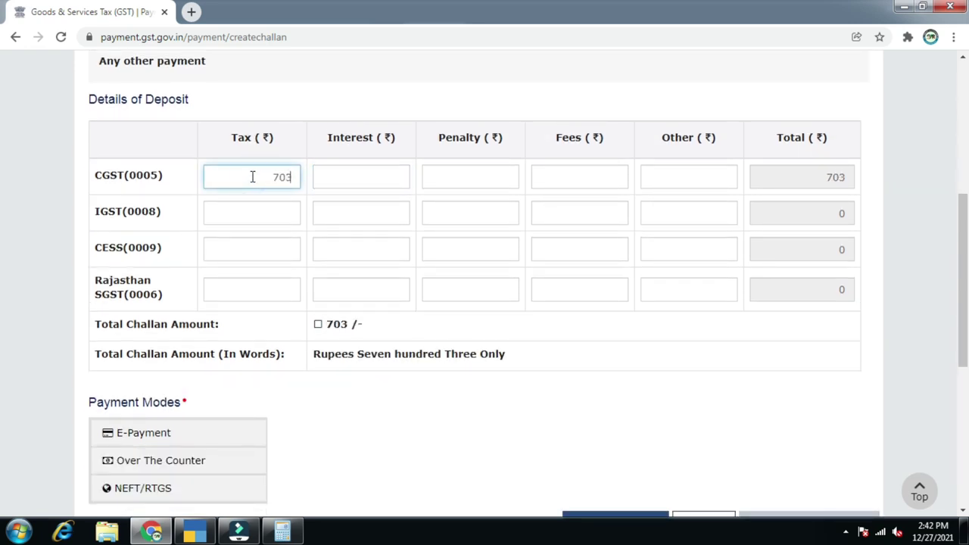
{"action": "left_click", "coordinate": [350, 173]}
{"action": "type", "text": "11"}
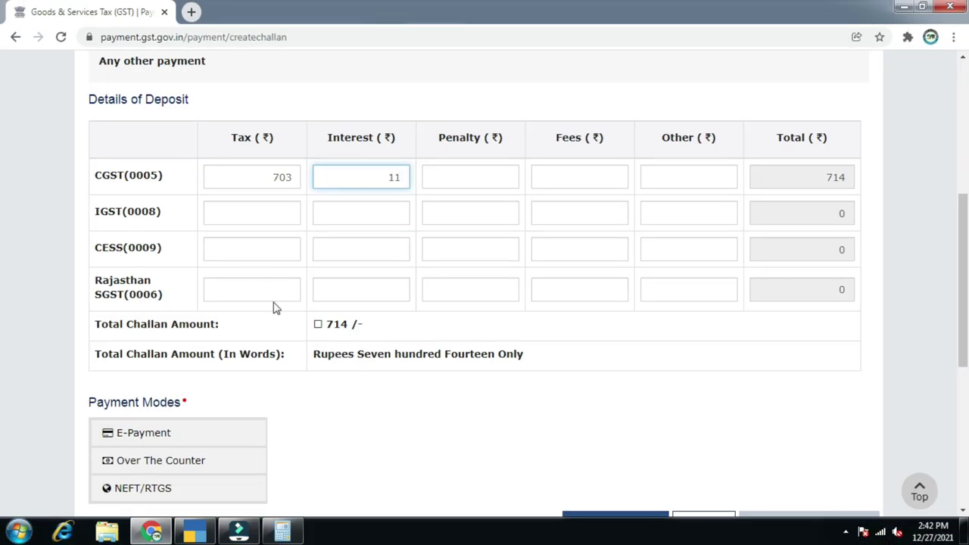
Step: Enter 703 tax and 11 interest for Rajasthan SGST(0006) in the deposit details
{"action": "left_click", "coordinate": [393, 418]}
{"action": "type", "text": "703"}
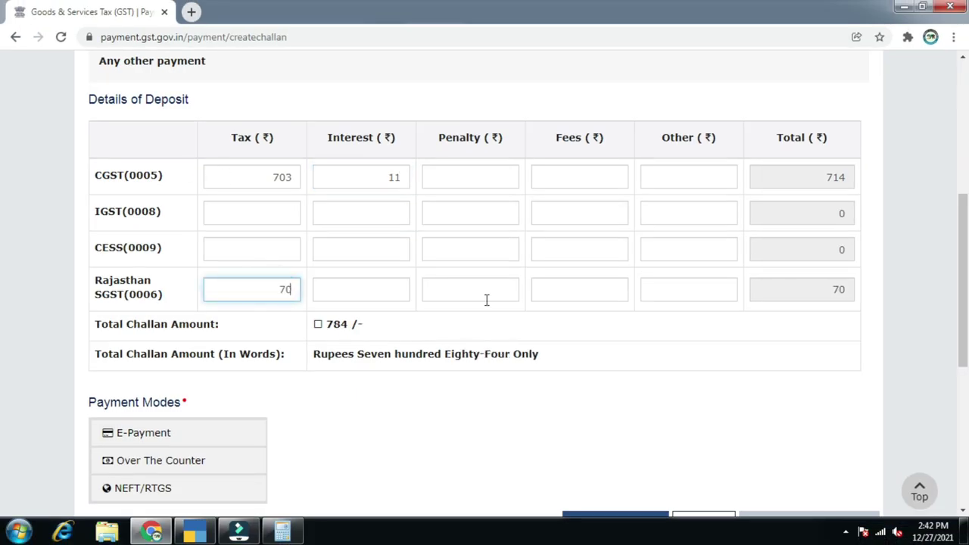
{"action": "left_click", "coordinate": [388, 294]}
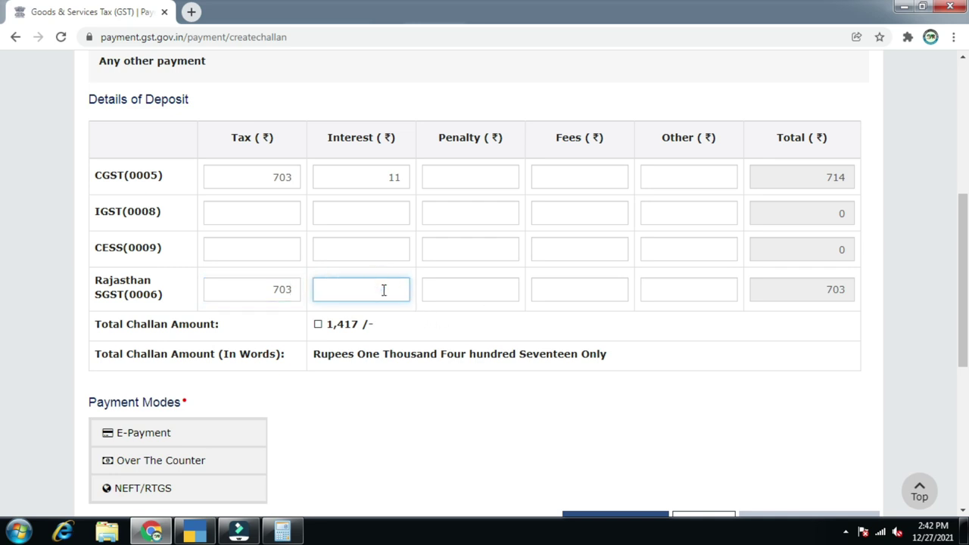
{"action": "type", "text": "11"}
{"action": "left_click", "coordinate": [448, 324]}
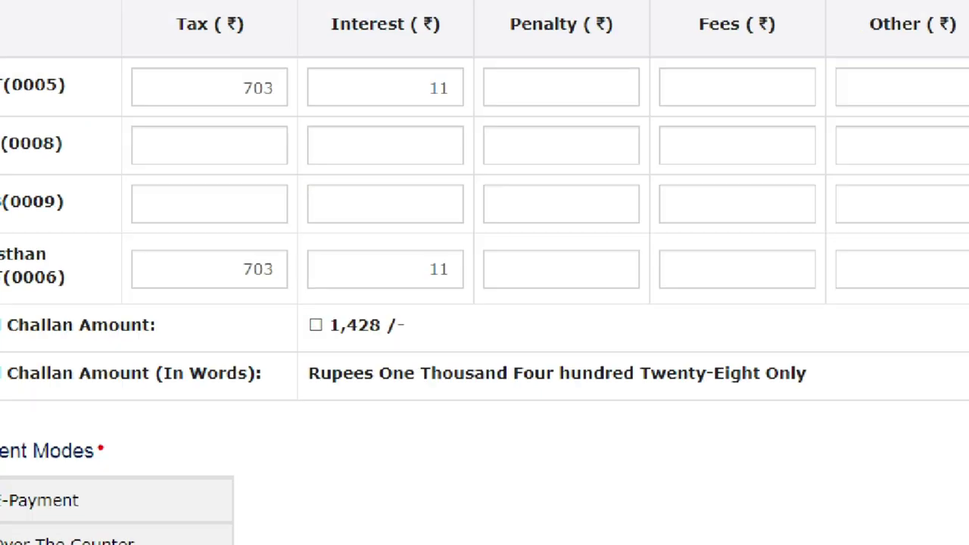
{"action": "left_click", "coordinate": [319, 320]}
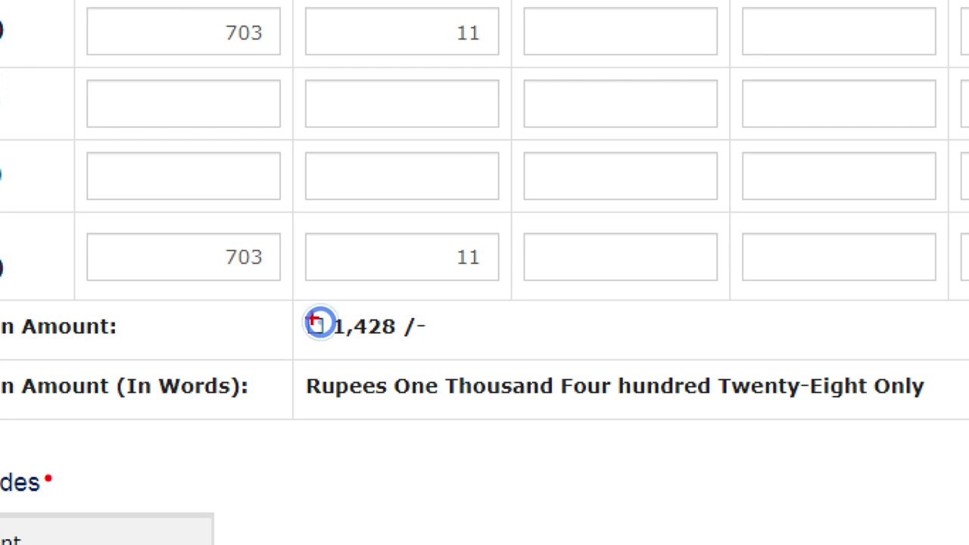
{"action": "left_click", "coordinate": [300, 311]}
{"action": "left_click_drag", "start_coordinate": [295, 309], "coordinate": [454, 366]}
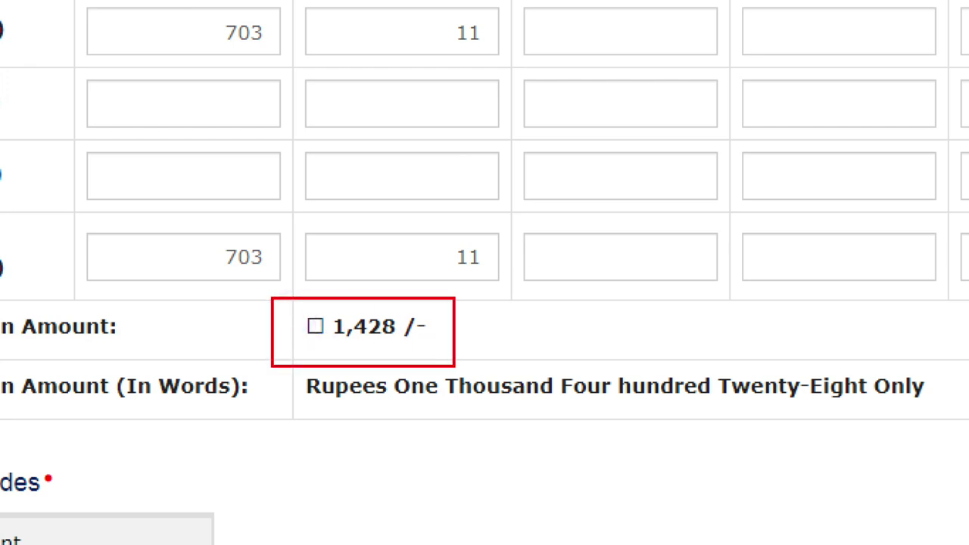
{"action": "left_click_drag", "start_coordinate": [159, 6], "coordinate": [278, 302]}
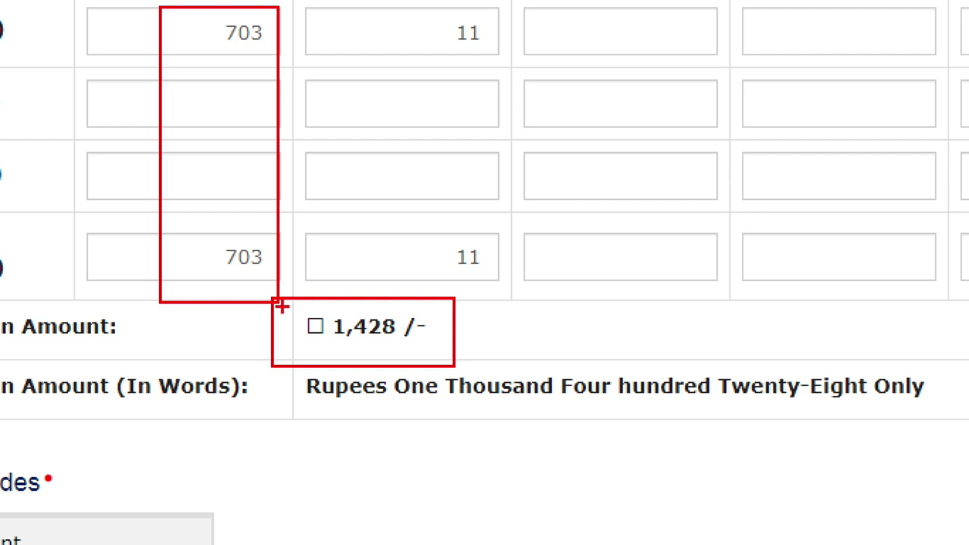
{"action": "mouse_move", "coordinate": [431, 342]}
{"action": "left_mouse_down"}
{"action": "mouse_move", "coordinate": [452, 385]}
{"action": "mouse_move", "coordinate": [497, 328]}
{"action": "left_mouse_up"}
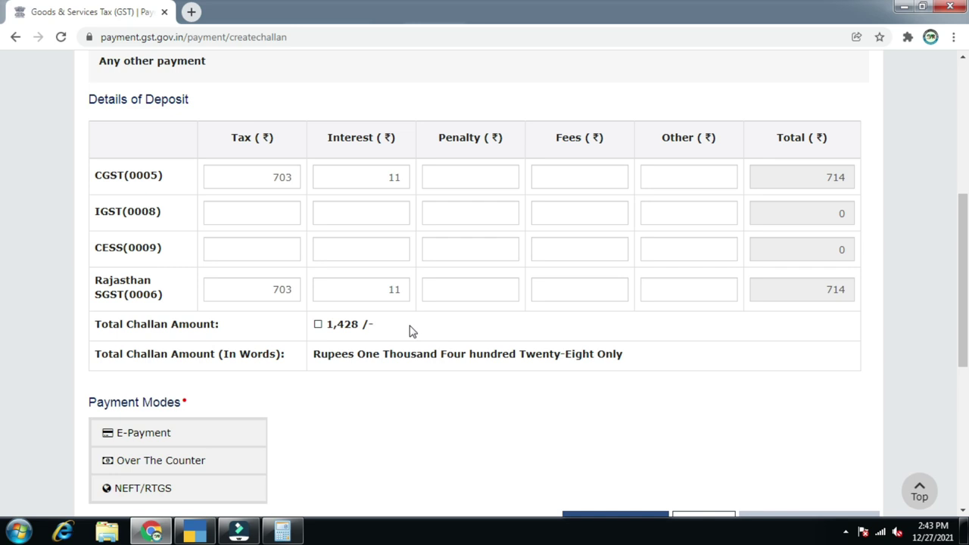
Step: Switch back to TallyPrime, leave the Balance Sheet and start a new payment voucher dated 30-Nov-21
{"action": "left_click", "coordinate": [192, 536]}
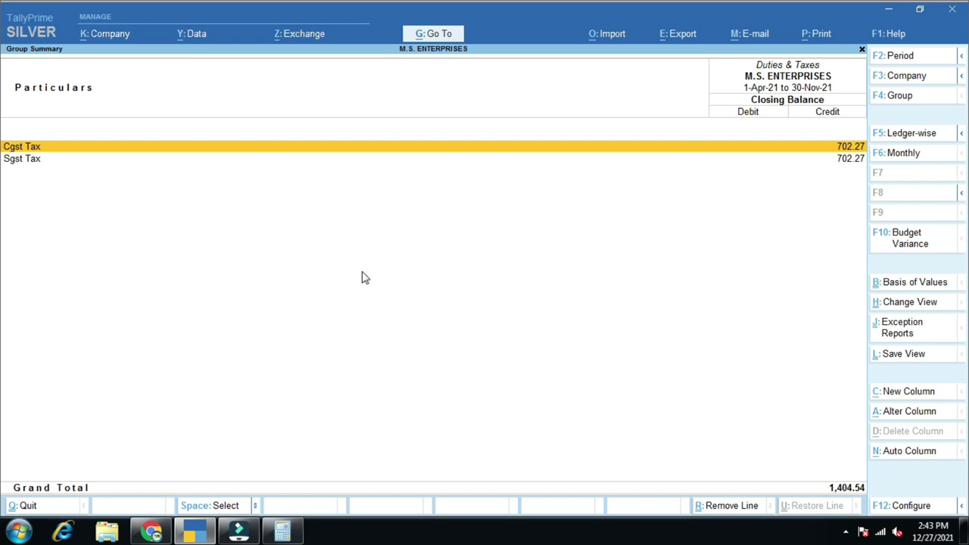
{"action": "key", "text": "Escape"}
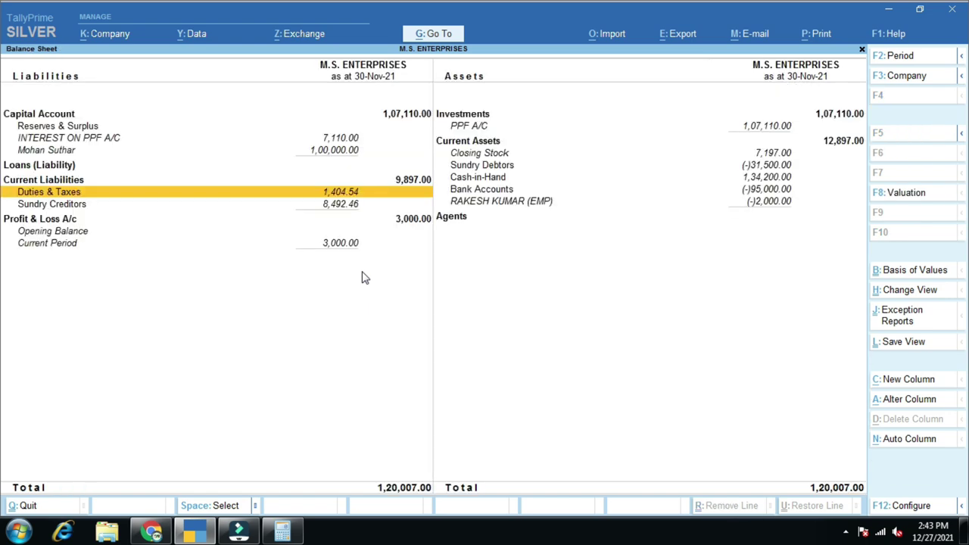
{"action": "key", "text": "Escape"}
{"action": "key", "text": "Up"}
{"action": "key", "text": "Up"}
{"action": "key", "text": "Up"}
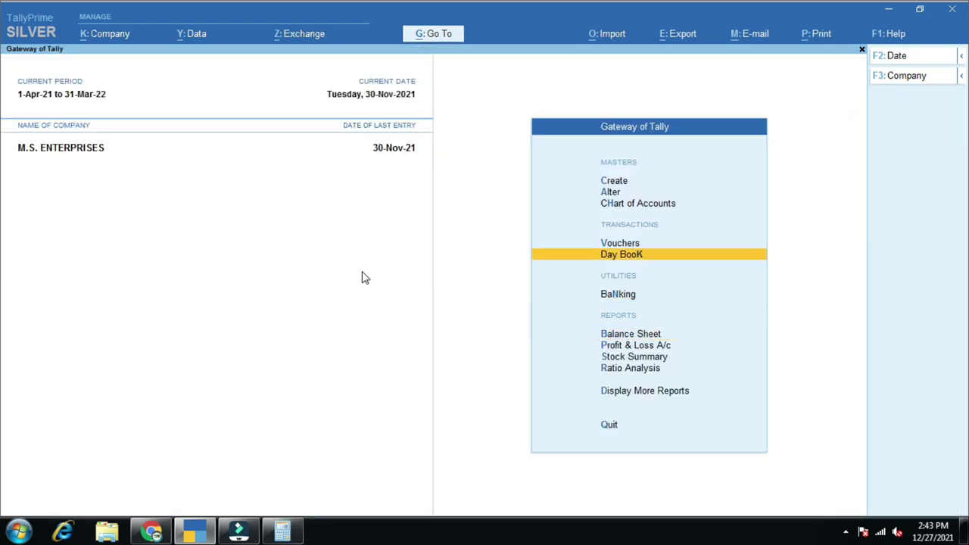
{"action": "key", "text": "Return"}
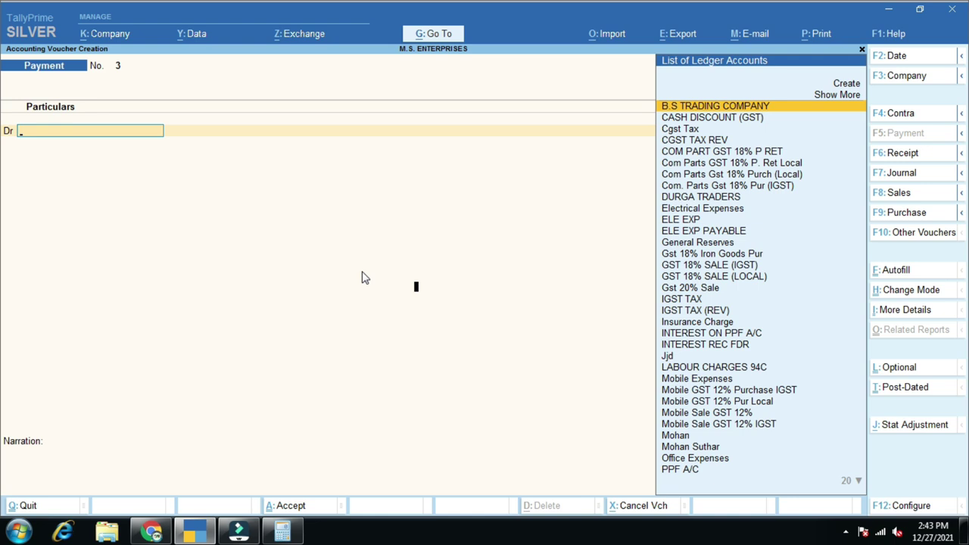
{"action": "key", "text": "F2"}
{"action": "key", "text": "BackSpace"}
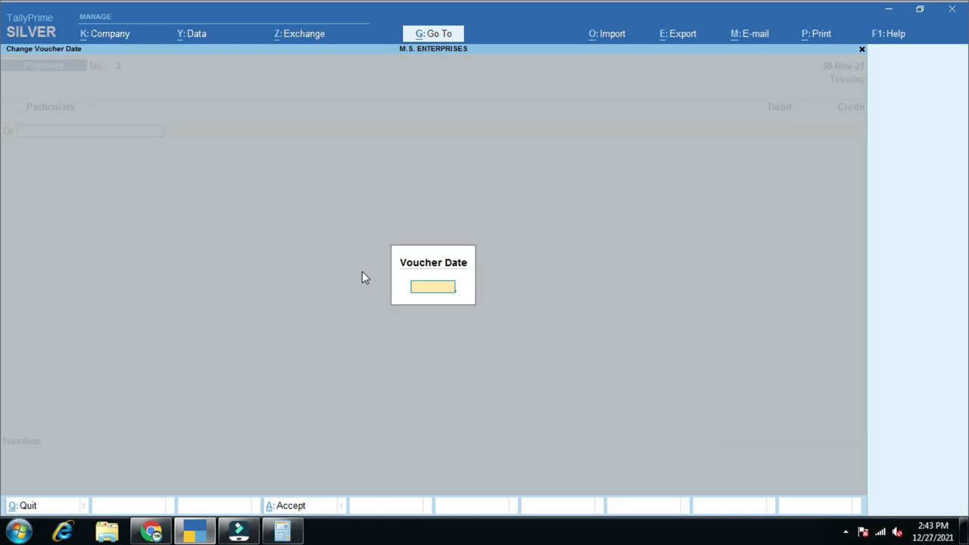
{"action": "key", "text": "Return"}
Step: Debit the Cgst Tax ledger with 703 in the payment voucher
{"action": "type", "text": "cg"}
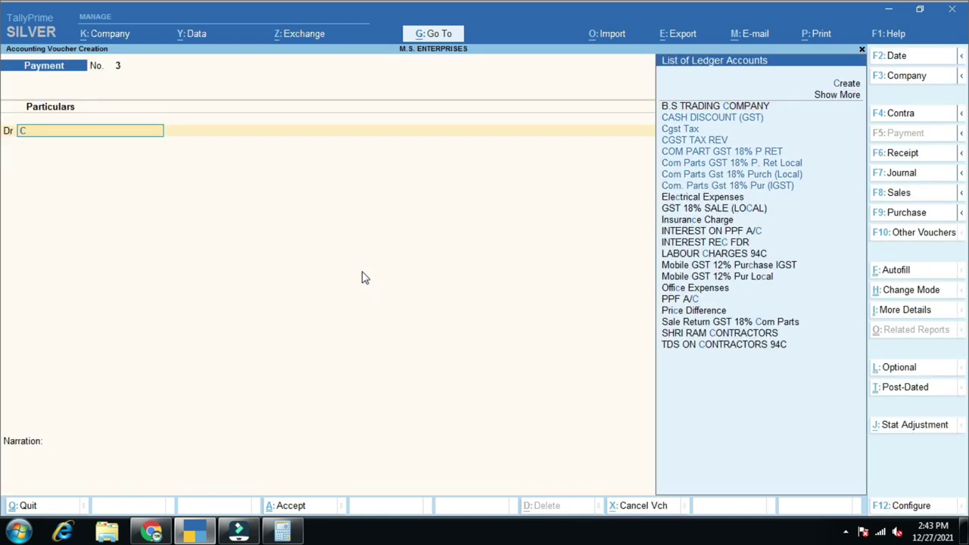
{"action": "key", "text": "Return"}
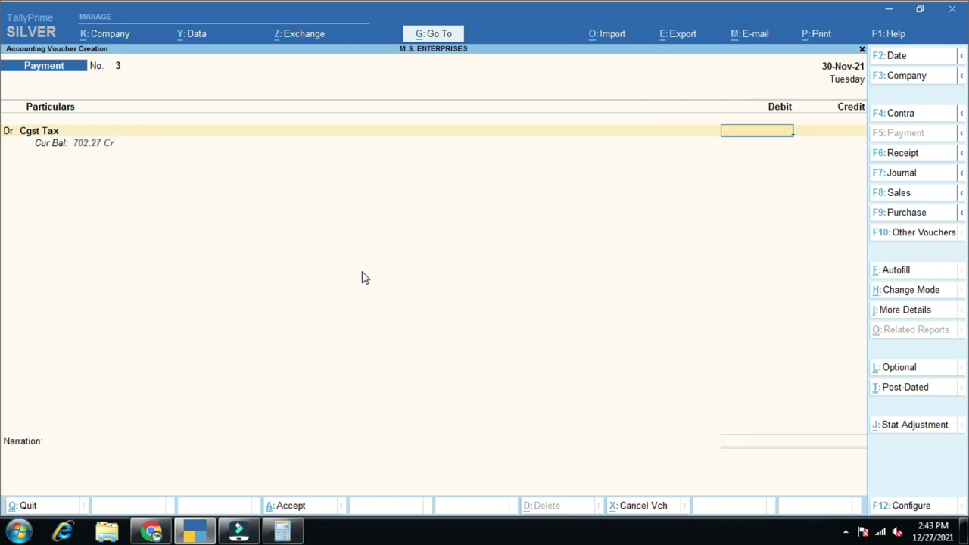
{"action": "type", "text": "703"}
{"action": "key", "text": "Return"}
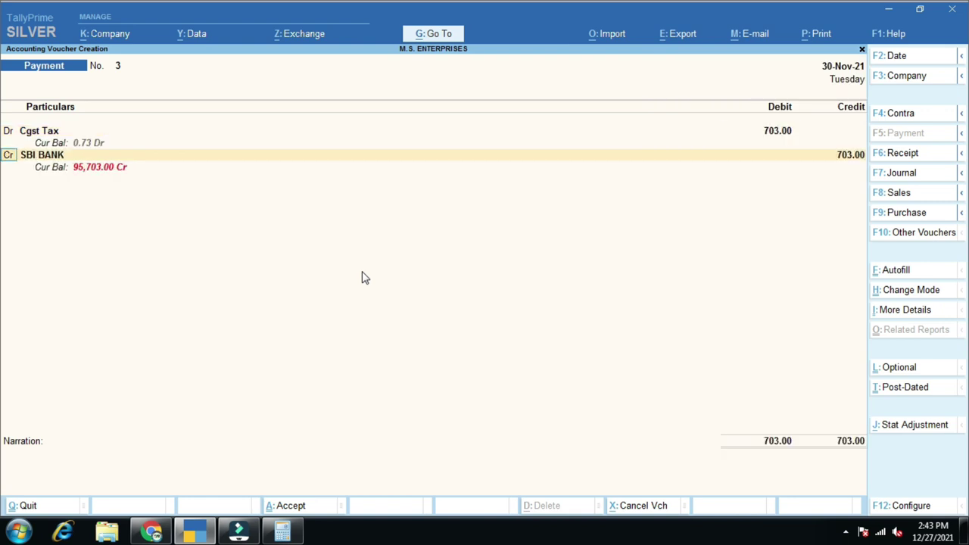
Step: Make the second voucher line a debit and enter 703 against the Sgst Tax ledger
{"action": "key", "text": "d"}
{"action": "key", "text": "Return"}
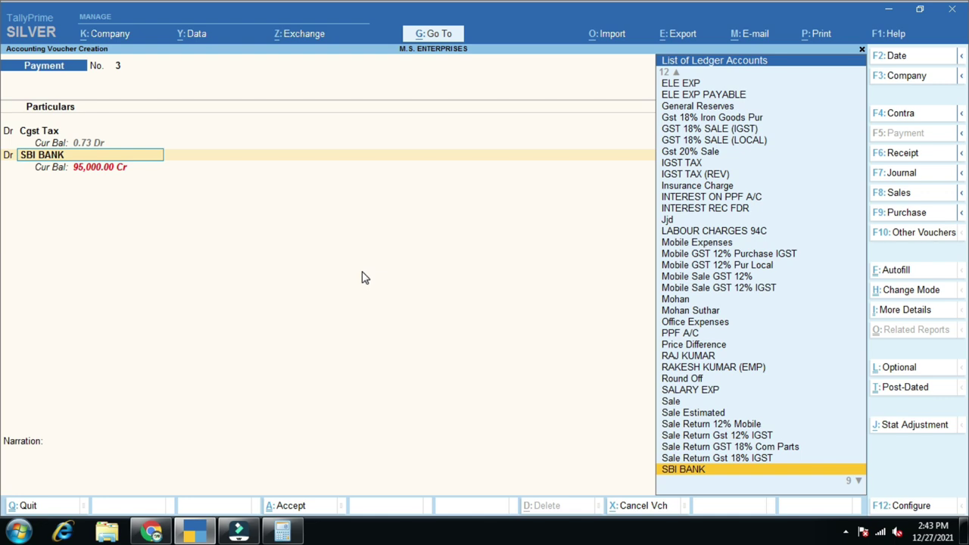
{"action": "type", "text": "SG"}
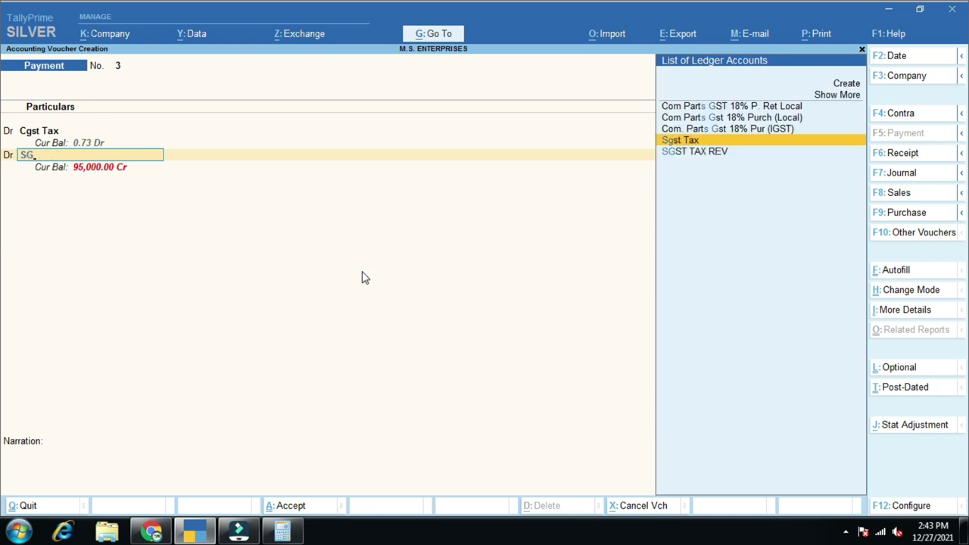
{"action": "key", "text": "Return"}
{"action": "type", "text": "703"}
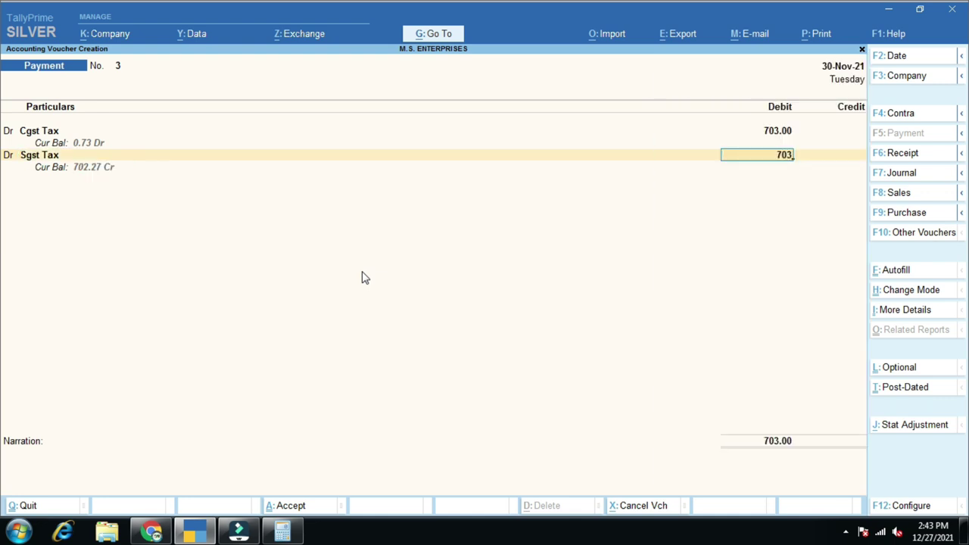
{"action": "key", "text": "Return"}
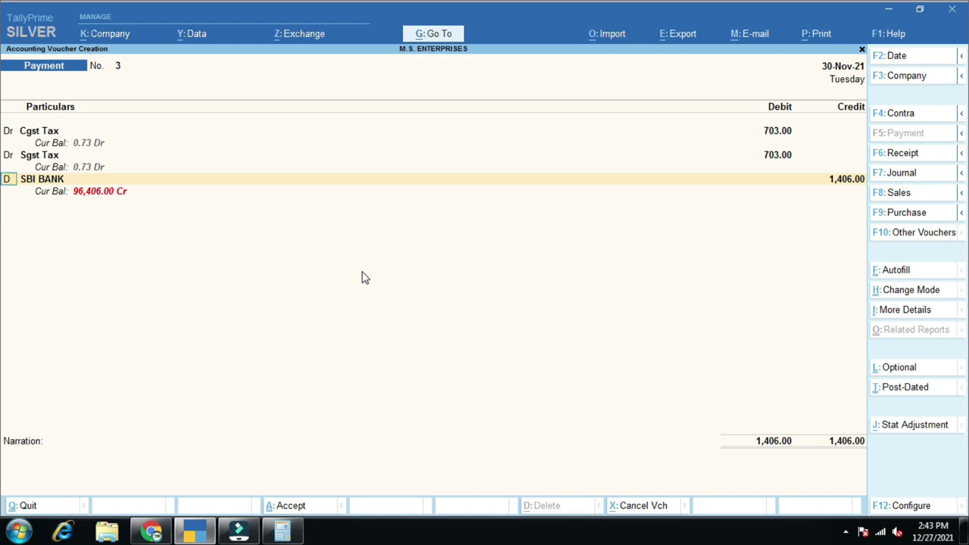
Step: Make the third voucher line a debit and create a new ledger for it named INTEREST ON LATE GST DEPOSIT
{"action": "key", "text": "d"}
{"action": "key", "text": "Return"}
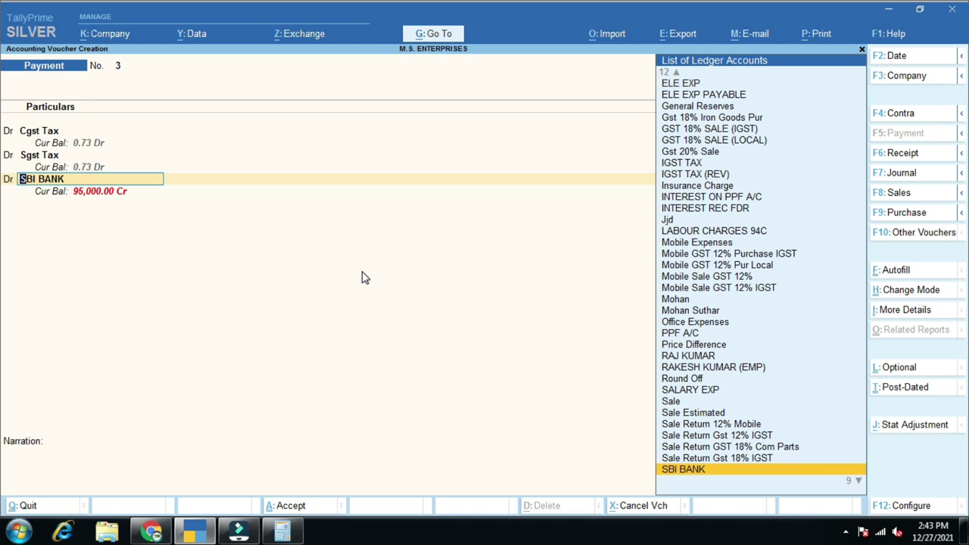
{"action": "type", "text": "INTER"}
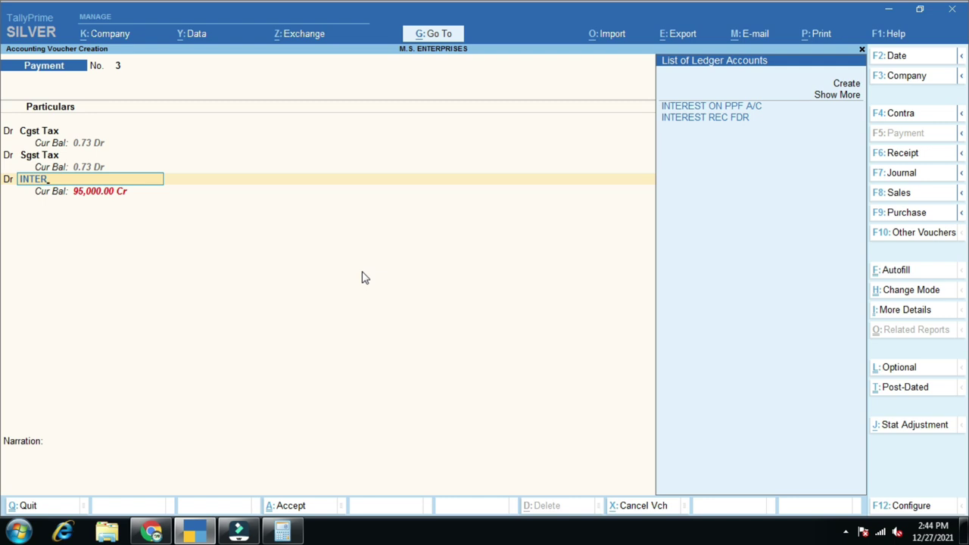
{"action": "key", "text": "alt+c"}
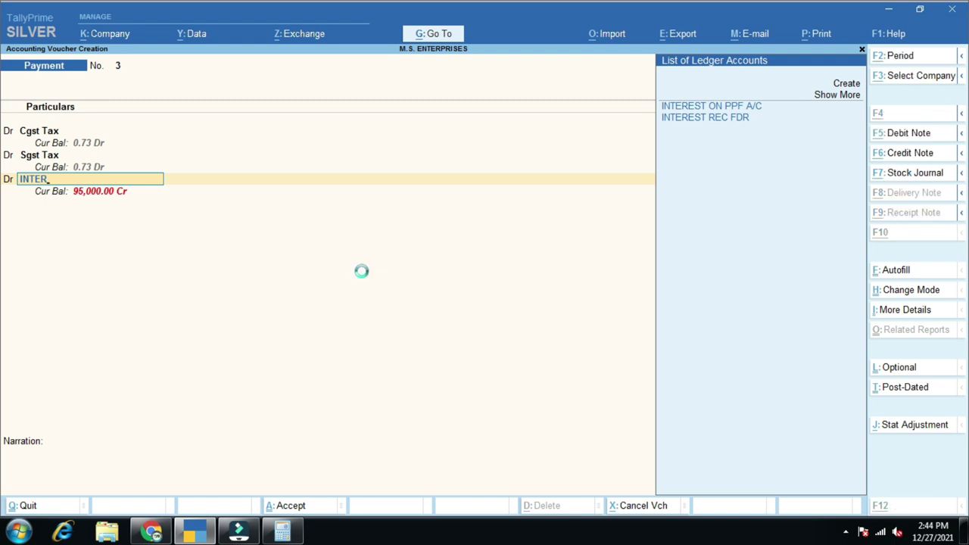
{"action": "type", "text": "INTERE"}
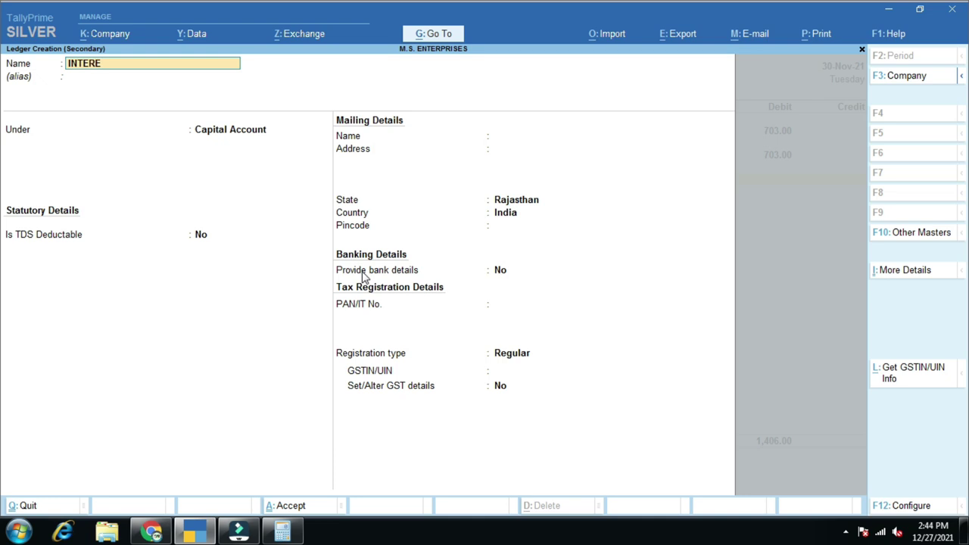
{"action": "type", "text": "ST ON LATE GST DEPOSIT"}
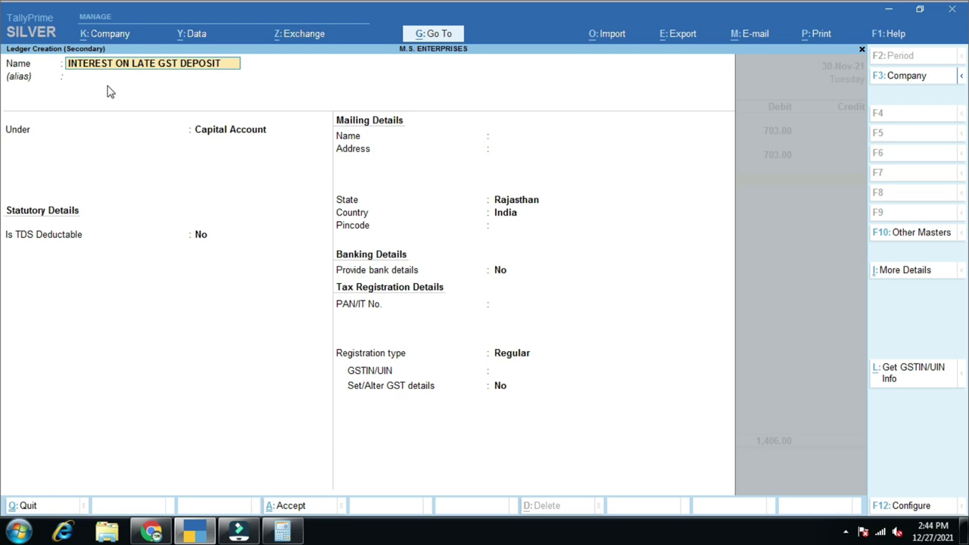
{"action": "key", "text": "ctrl"}
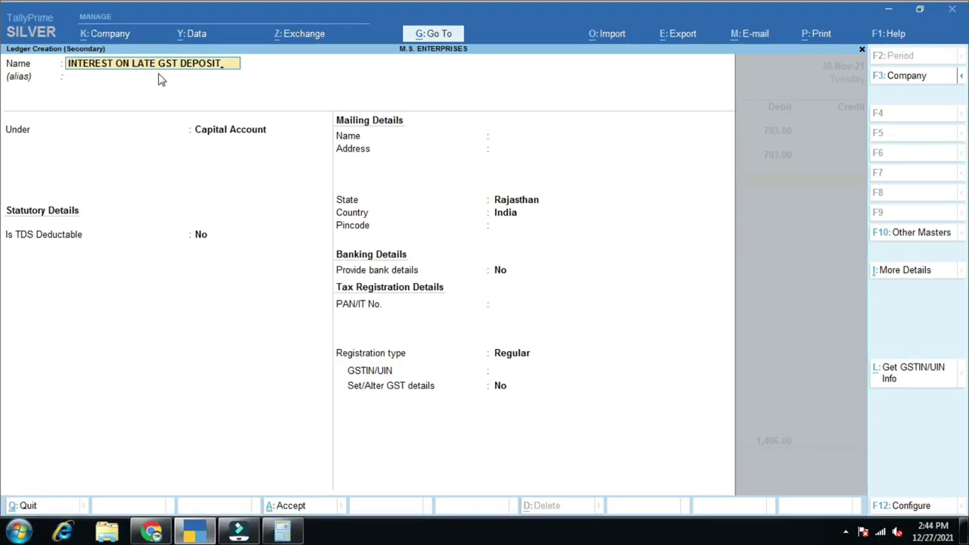
Step: Place the new ledger under Capital Account, with TDS deductable No, state Rajasthan and no bank details
{"action": "key", "text": "Return"}
{"action": "key", "text": "Return"}
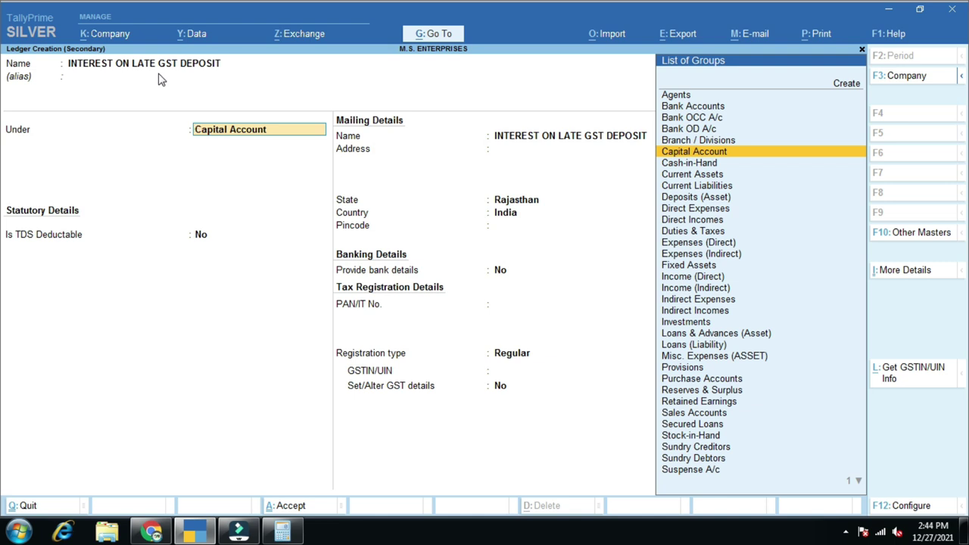
{"action": "key", "text": "Return"}
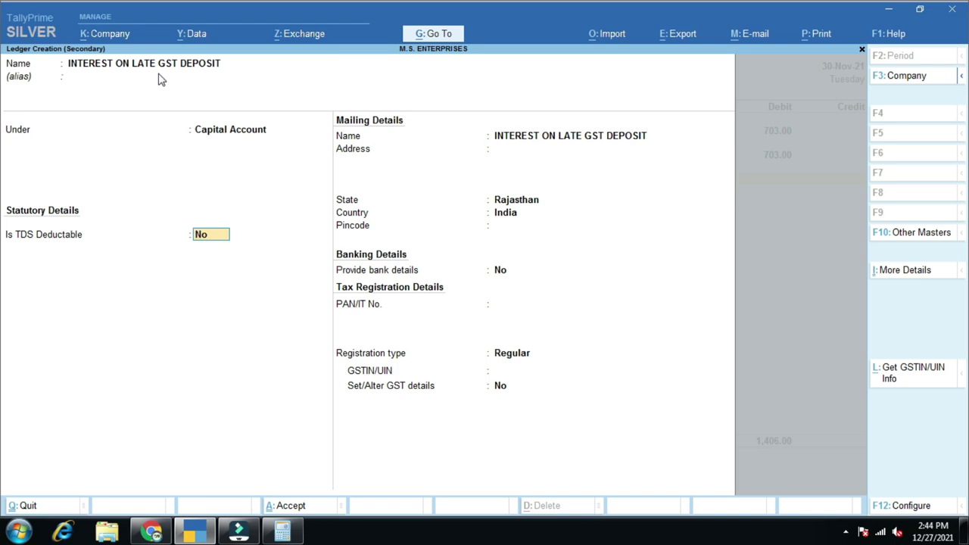
{"action": "key", "text": "Return"}
{"action": "key", "text": "Return"}
{"action": "key", "text": "Return"}
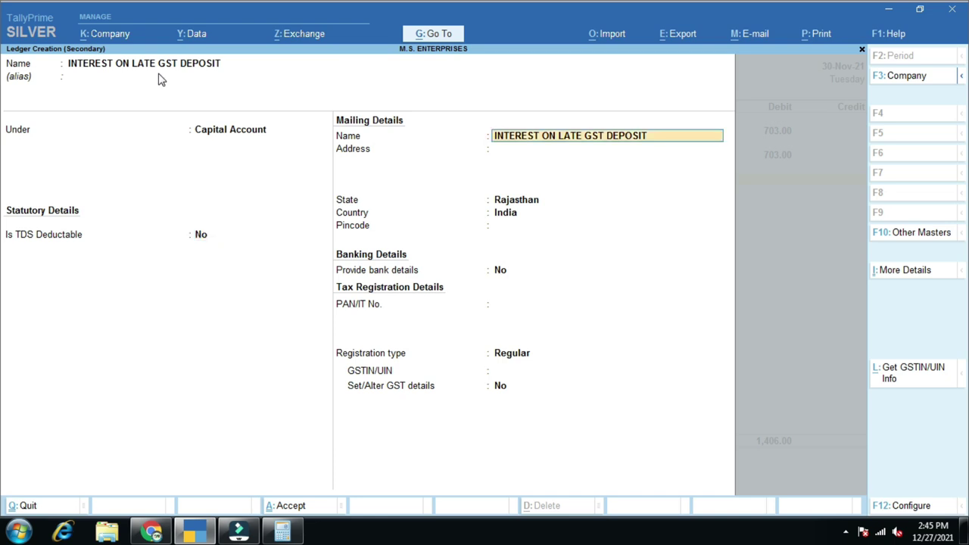
{"action": "key", "text": "Return"}
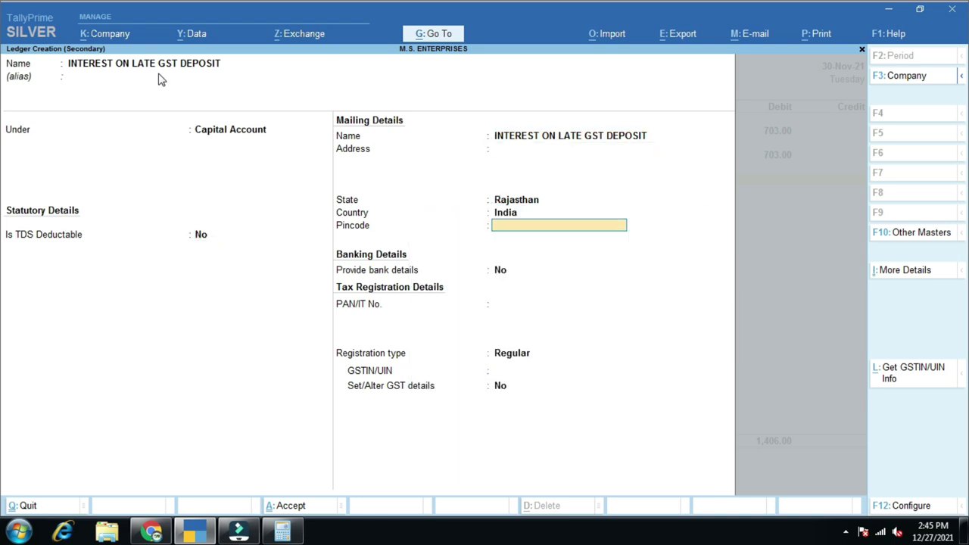
{"action": "key", "text": "Return"}
{"action": "key", "text": "Return"}
{"action": "key", "text": "Return"}
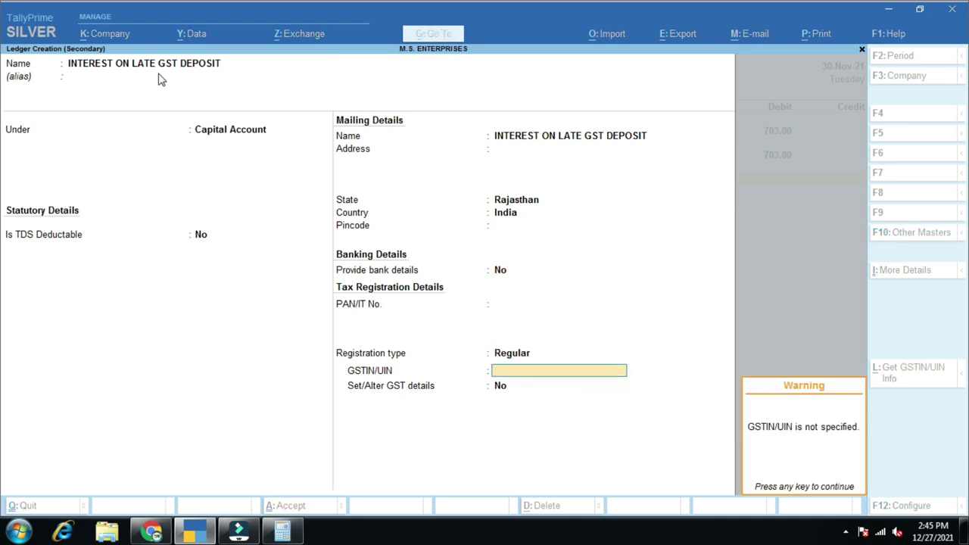
Step: Leave the GSTIN/UIN blank, choose the ledger's registration type and save the new ledger
{"action": "key", "text": "Return"}
{"action": "key", "text": "BackSpace"}
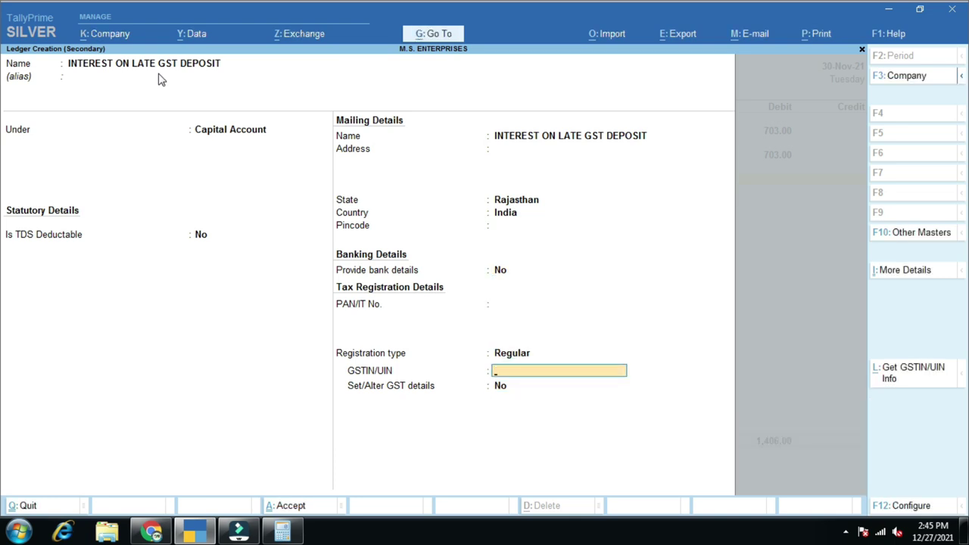
{"action": "key", "text": "BackSpace"}
{"action": "key", "text": "Down"}
{"action": "key", "text": "Return"}
{"action": "key", "text": "Return"}
{"action": "key", "text": "Return"}
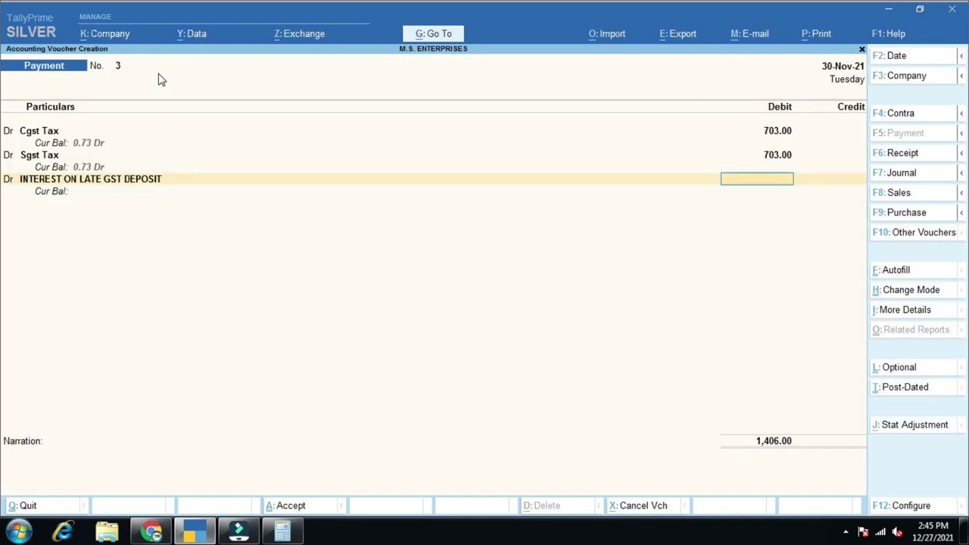
Step: Debit the INTEREST ON LATE GST DEPOSIT ledger with 22
{"action": "type", "text": "12"}
{"action": "key", "text": "BackSpace"}
{"action": "key", "text": "BackSpace"}
{"action": "type", "text": "22"}
{"action": "key", "text": "Return"}
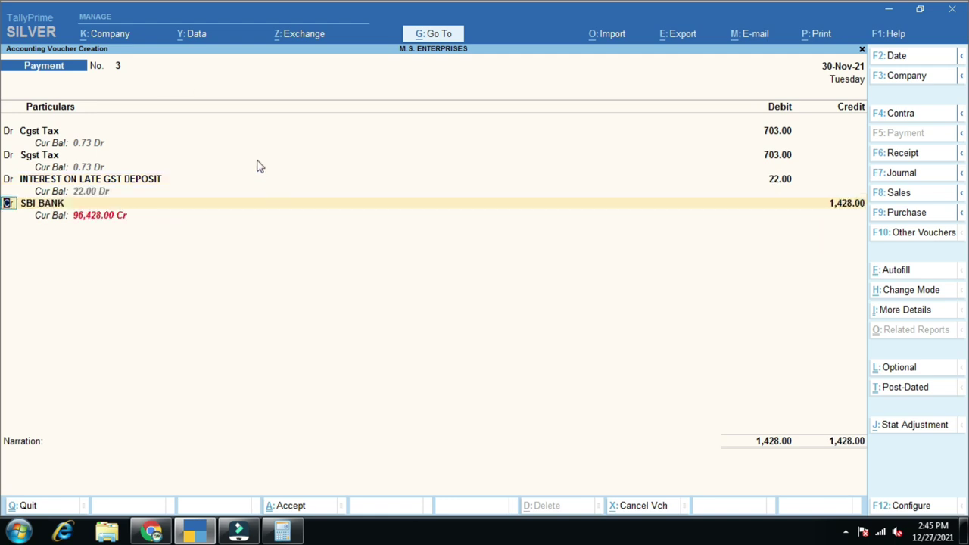
{"action": "key", "text": "ctrl+1"}
{"action": "left_click", "coordinate": [777, 438]}
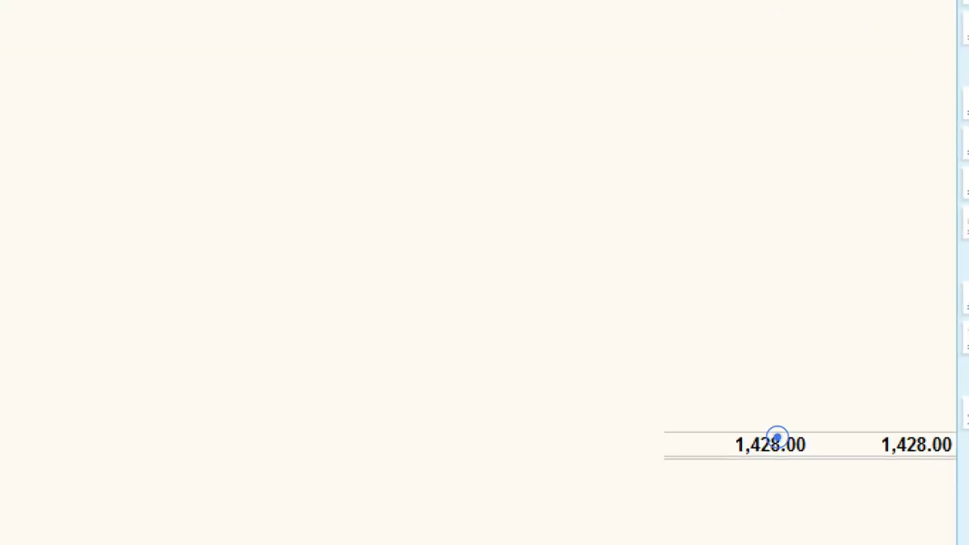
{"action": "mouse_move", "coordinate": [702, 413]}
{"action": "left_mouse_down"}
{"action": "mouse_move", "coordinate": [859, 491]}
{"action": "mouse_move", "coordinate": [831, 481]}
{"action": "left_mouse_up"}
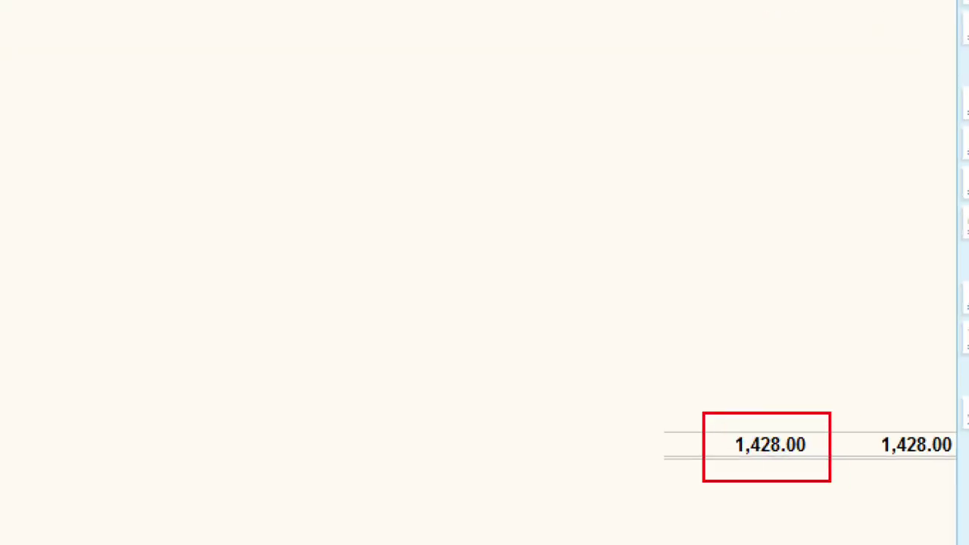
{"action": "key", "text": "Escape"}
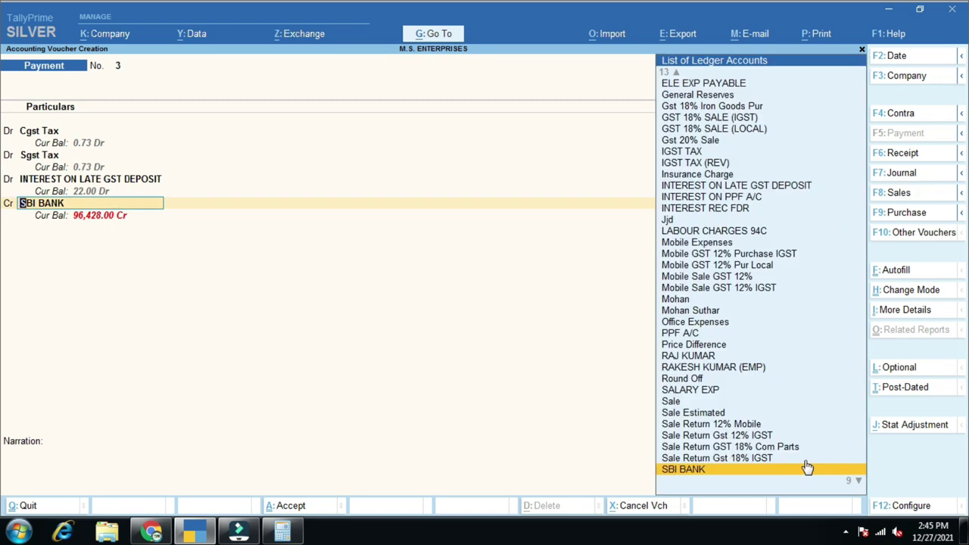
Step: Credit SBI BANK with 1,428 by cheque, with instrument number text GST TAX DEPOSIT WITH INTERST MONTH OF, dated 30-Nov-21
{"action": "left_click", "coordinate": [807, 467]}
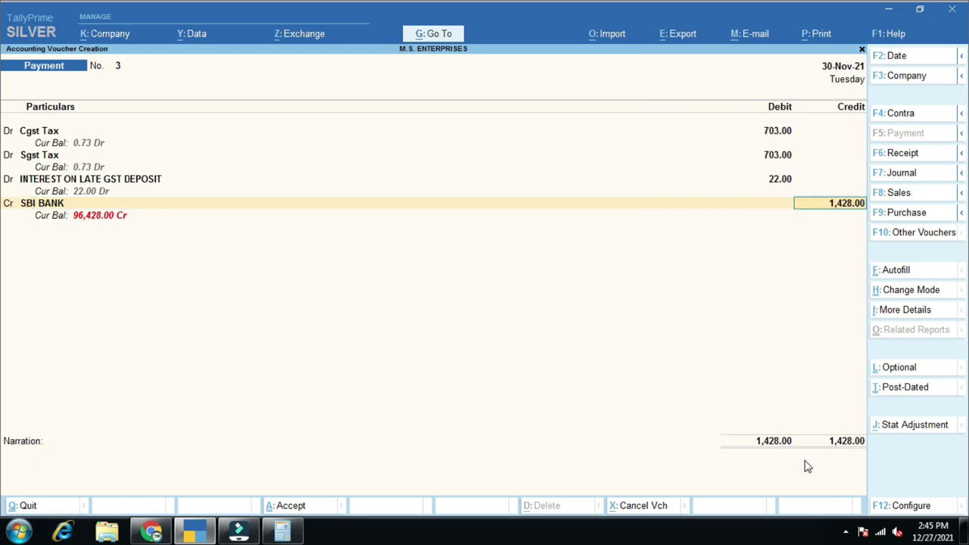
{"action": "key", "text": "Return"}
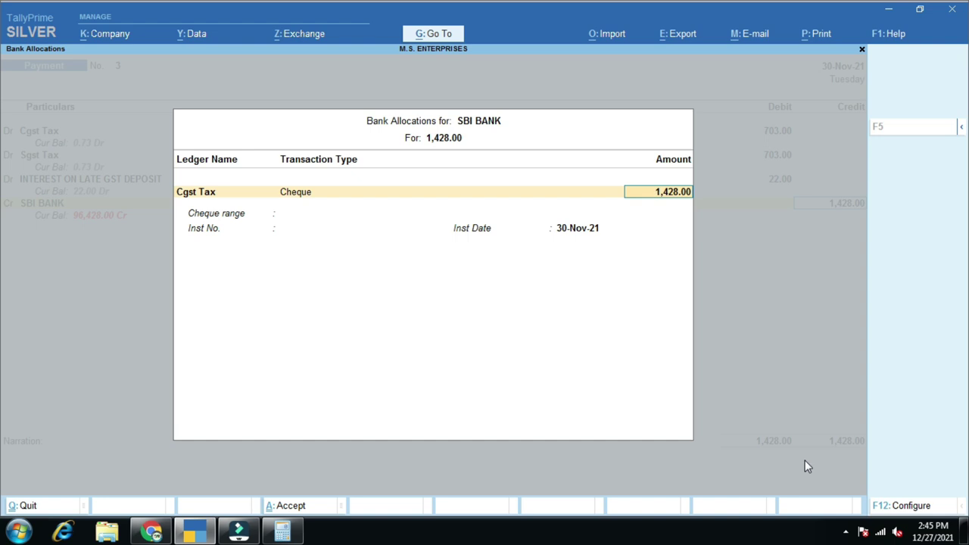
{"action": "key", "text": "Return"}
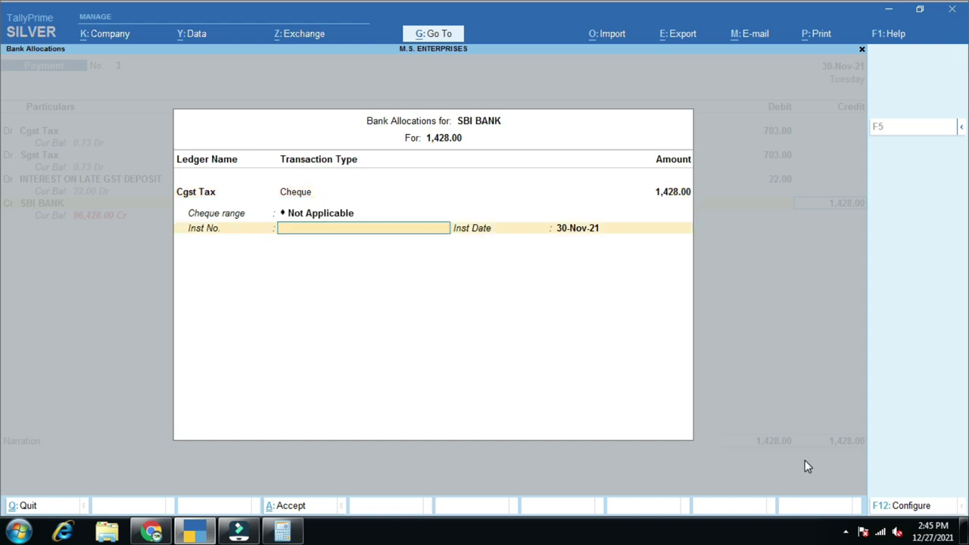
{"action": "type", "text": "GST TAX DEPOSIT WITH INTE"}
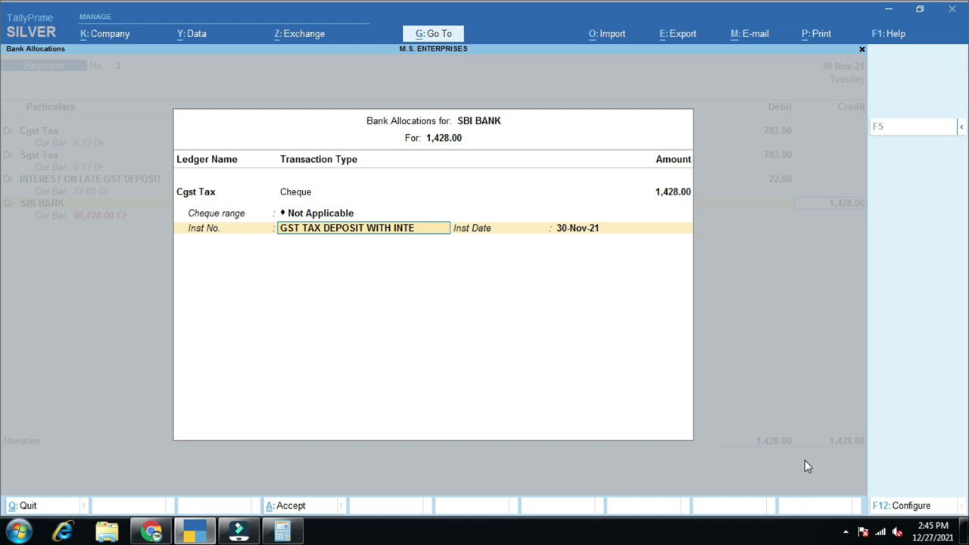
{"action": "type", "text": "RST MONTH OF"}
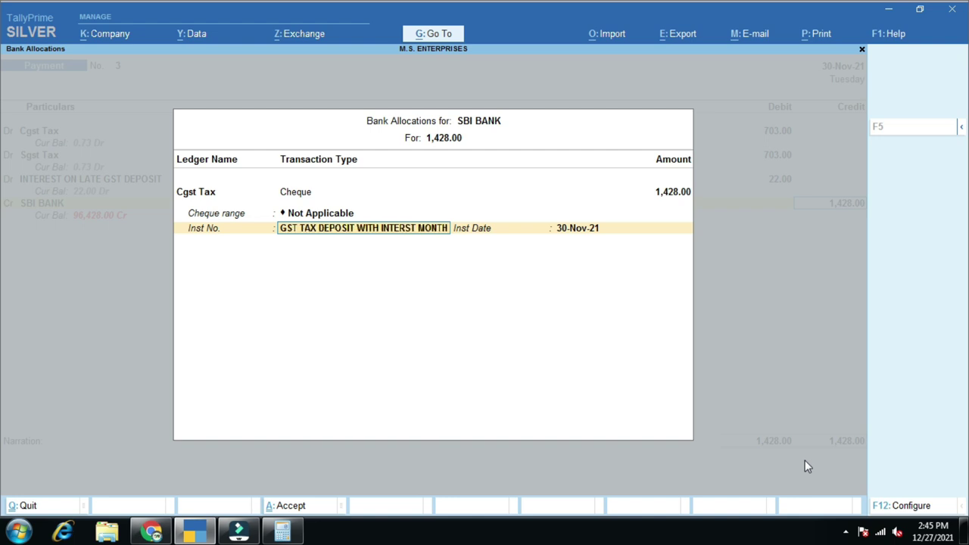
{"action": "key", "text": "Return"}
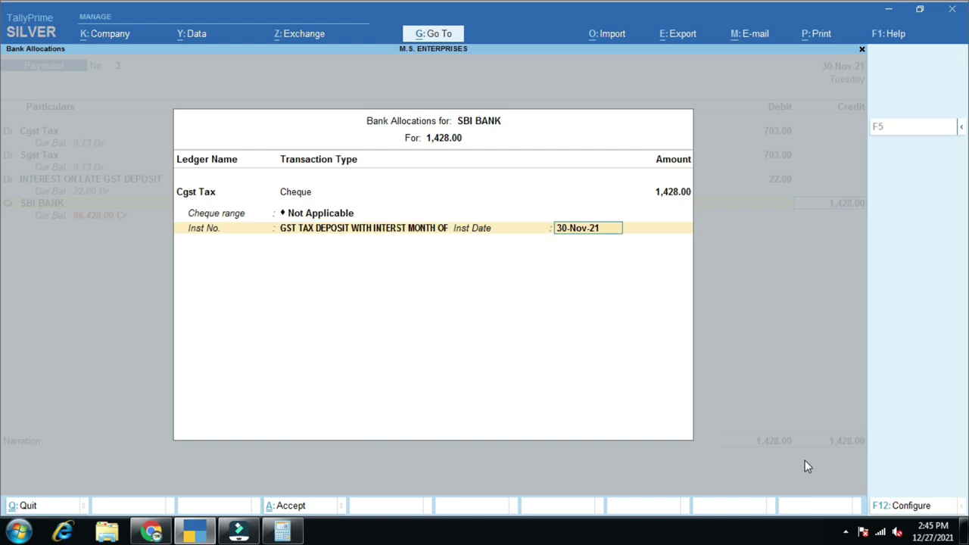
{"action": "key", "text": "Return"}
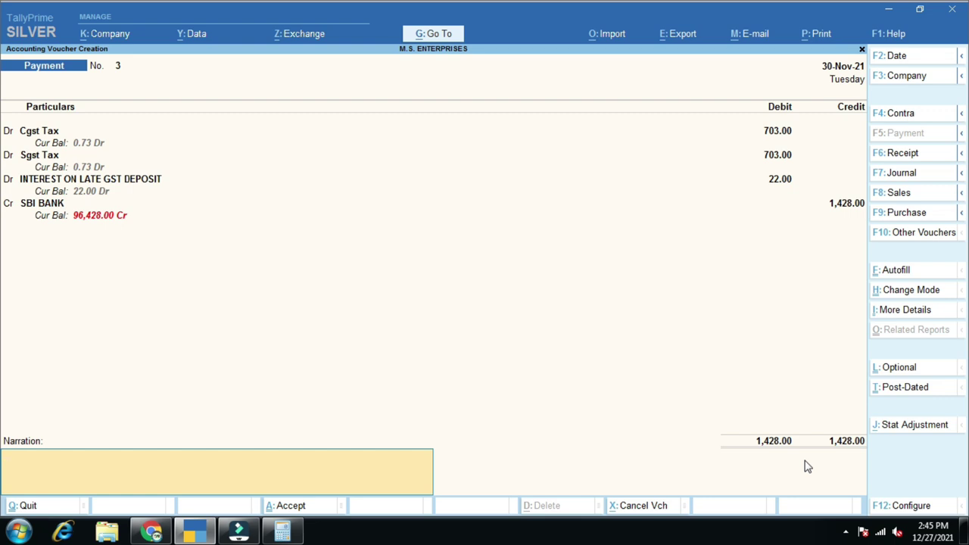
Step: Enter the narration GST TAX DEPOSIT MONTH OF WITH INTEREST and save the payment voucher
{"action": "type", "text": "INTERST"}
{"action": "key", "text": "BackSpace"}
{"action": "key", "text": "BackSpace"}
{"action": "key", "text": "BackSpace"}
{"action": "key", "text": "BackSpace"}
{"action": "key", "text": "BackSpace"}
{"action": "key", "text": "BackSpace"}
{"action": "key", "text": "BackSpace"}
{"action": "type", "text": "GST TAX DEPOSIT MONTH OF"}
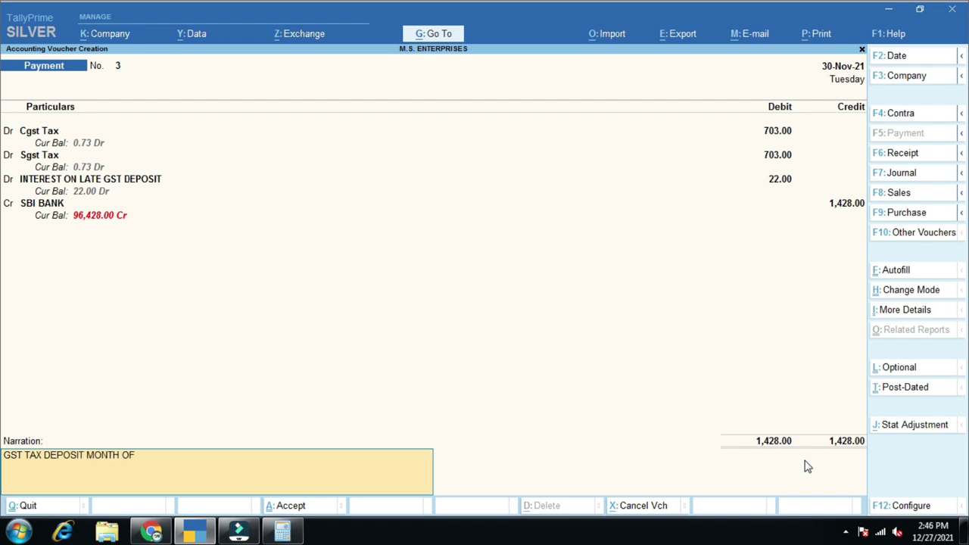
{"action": "type", "text": " WITH INTEREST"}
{"action": "key", "text": "Return"}
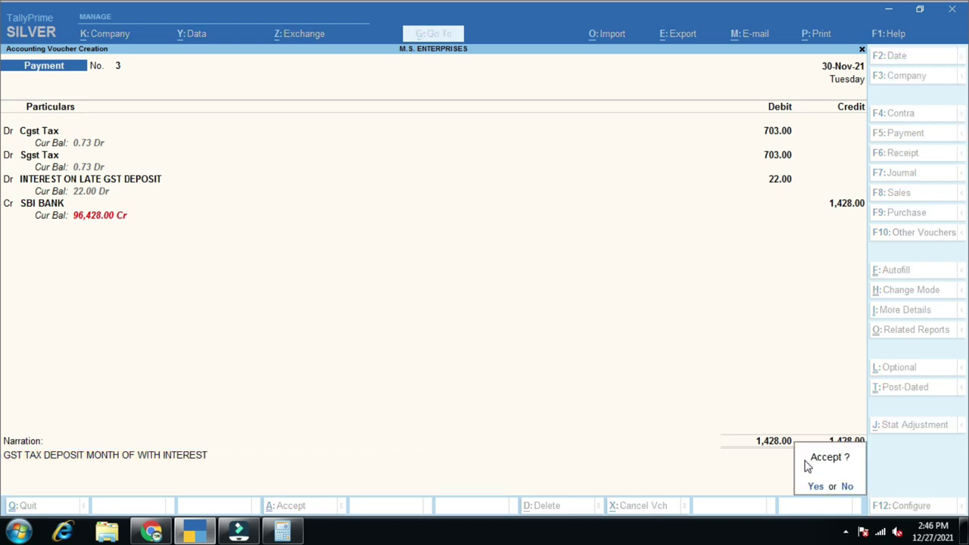
{"action": "key", "text": "Return"}
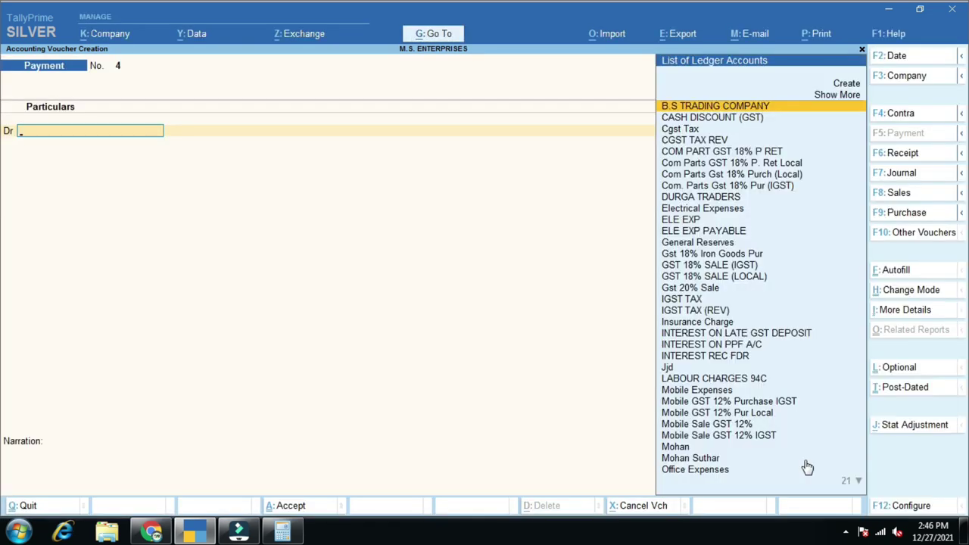
Step: Quit voucher entry and open the Balance Sheet in its detailed view
{"action": "key", "text": "Escape"}
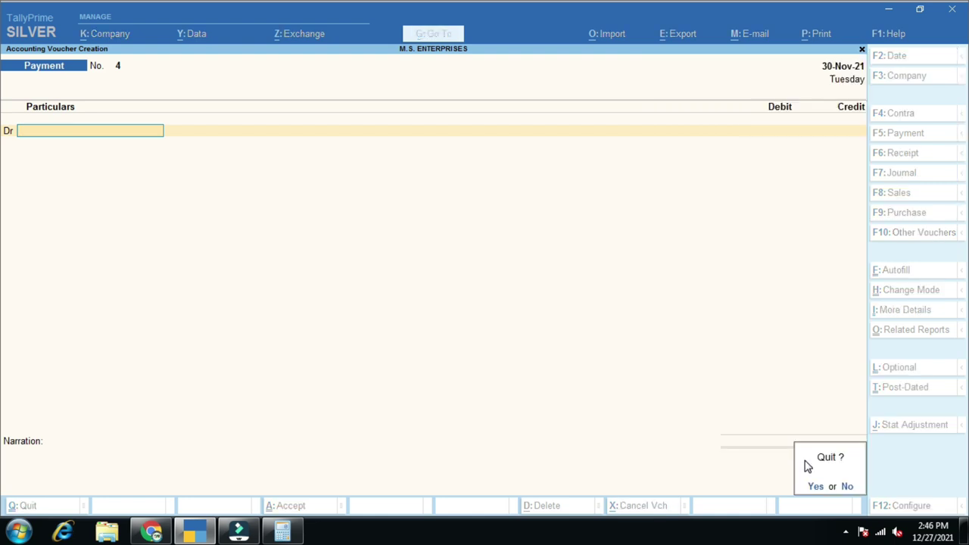
{"action": "key", "text": "Return"}
{"action": "key", "text": "Down"}
{"action": "key", "text": "Down"}
{"action": "key", "text": "Down"}
{"action": "key", "text": "Return"}
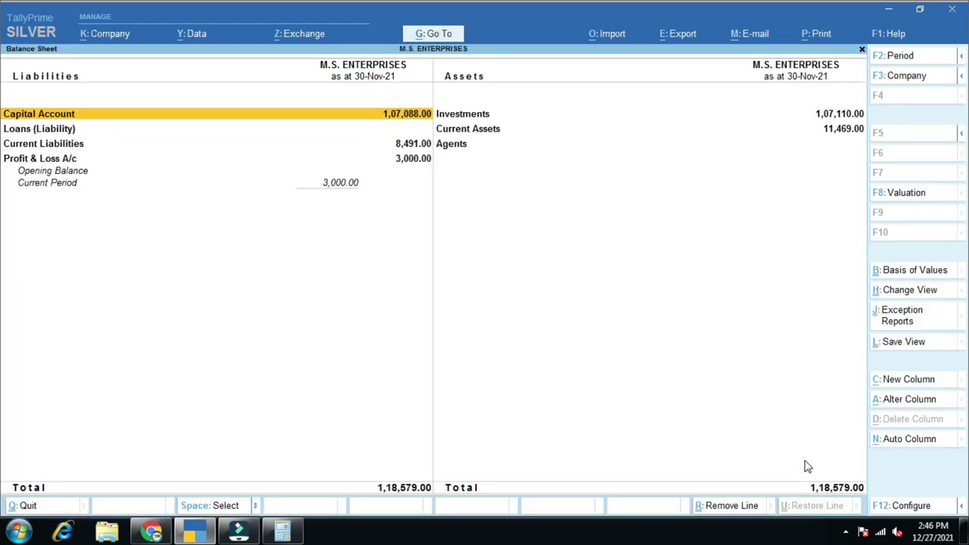
{"action": "key", "text": "alt+F5"}
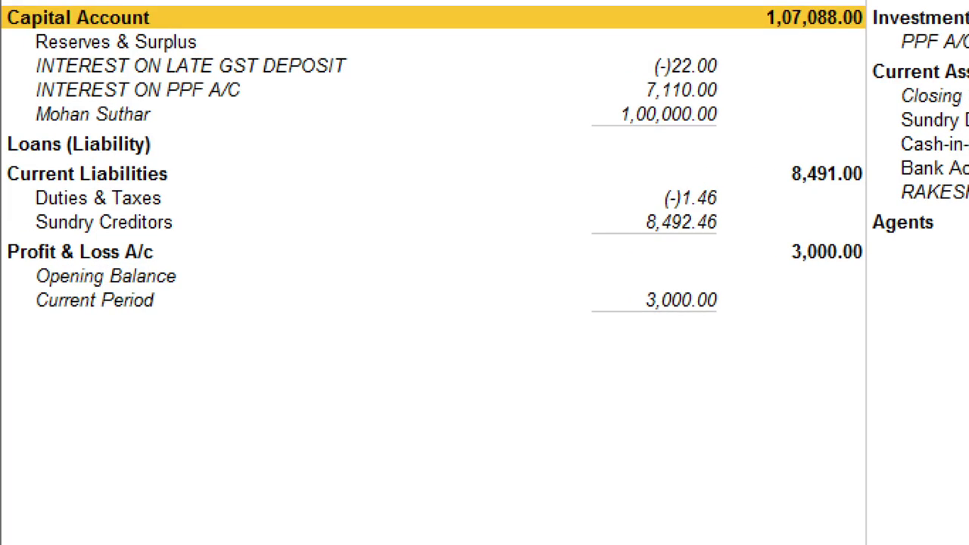
{"action": "left_click_drag", "start_coordinate": [648, 177], "coordinate": [691, 202]}
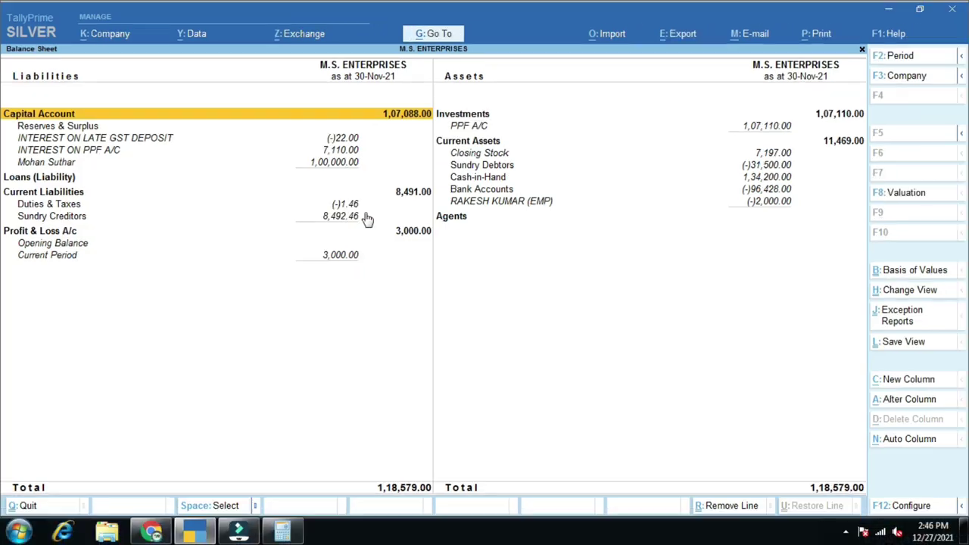
Step: Open the Duties & Taxes group summary from the Balance Sheet's Current Liabilities
{"action": "key", "text": "Down"}
{"action": "key", "text": "Down"}
{"action": "key", "text": "Down"}
{"action": "key", "text": "Down"}
{"action": "key", "text": "Down"}
{"action": "key", "text": "Down"}
{"action": "key", "text": "Down"}
{"action": "key", "text": "Return"}
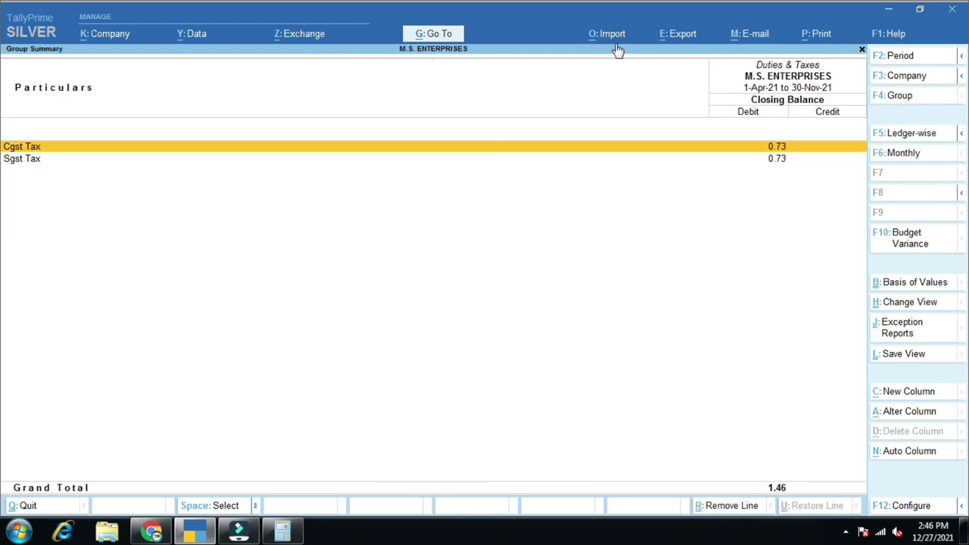
Step: Return to the Balance Sheet and examine the entries under Capital Account
{"action": "key", "text": "ctrl"}
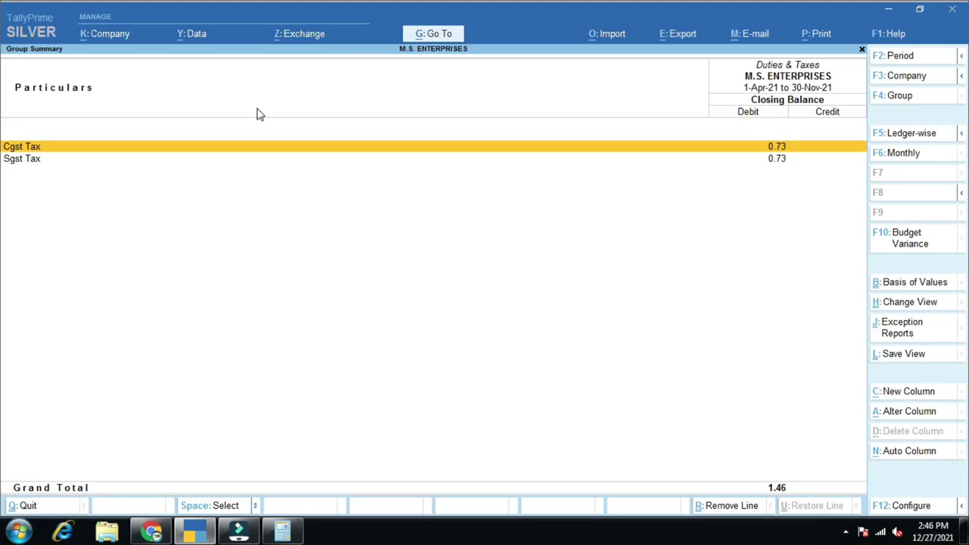
{"action": "key", "text": "Escape"}
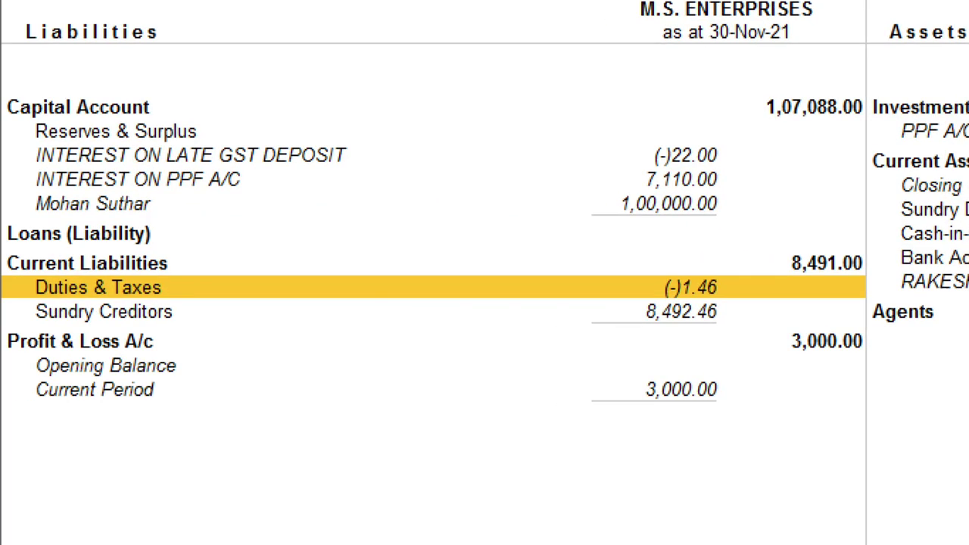
{"action": "mouse_move", "coordinate": [23, 117]}
{"action": "left_mouse_down"}
{"action": "mouse_move", "coordinate": [166, 264]}
{"action": "mouse_move", "coordinate": [616, 264]}
{"action": "mouse_move", "coordinate": [761, 244]}
{"action": "mouse_move", "coordinate": [735, 239]}
{"action": "left_mouse_up"}
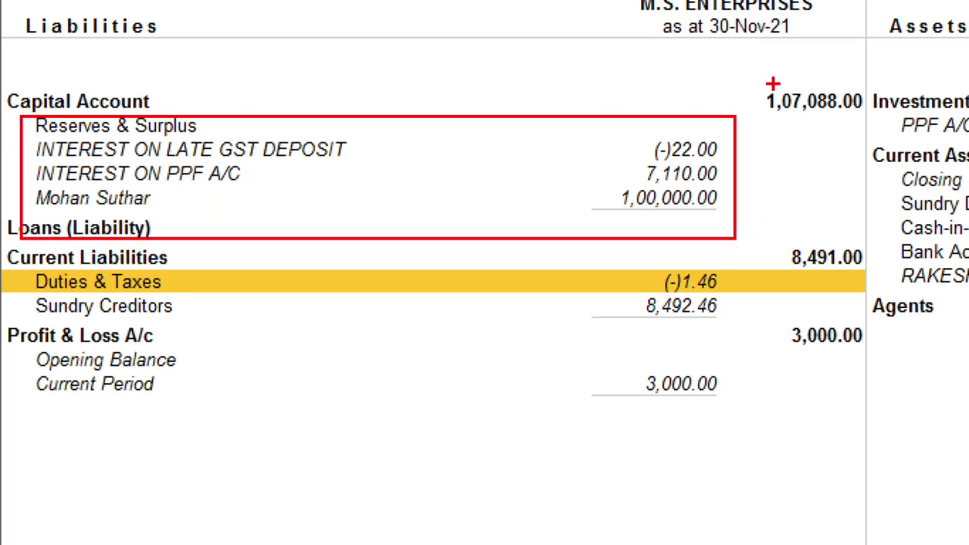
Step: Check the Capital Account total against its component amounts and select the INTEREST ON LATE GST DEPOSIT ledger in the Balance Sheet
{"action": "mouse_move", "coordinate": [737, 78]}
{"action": "left_mouse_down"}
{"action": "mouse_move", "coordinate": [813, 115]}
{"action": "mouse_move", "coordinate": [873, 125]}
{"action": "left_mouse_up"}
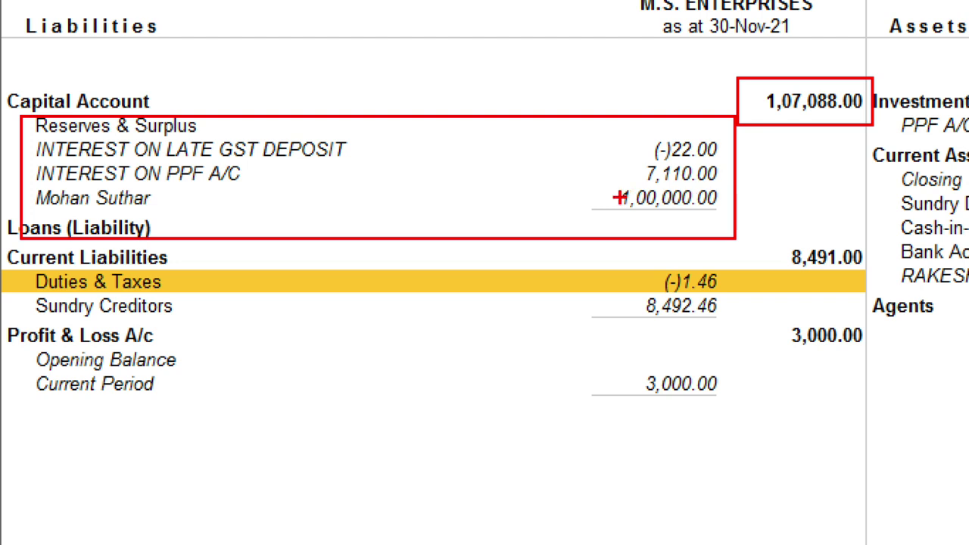
{"action": "mouse_move", "coordinate": [608, 184]}
{"action": "left_mouse_down"}
{"action": "mouse_move", "coordinate": [684, 225]}
{"action": "mouse_move", "coordinate": [755, 226]}
{"action": "mouse_move", "coordinate": [743, 224]}
{"action": "left_mouse_up"}
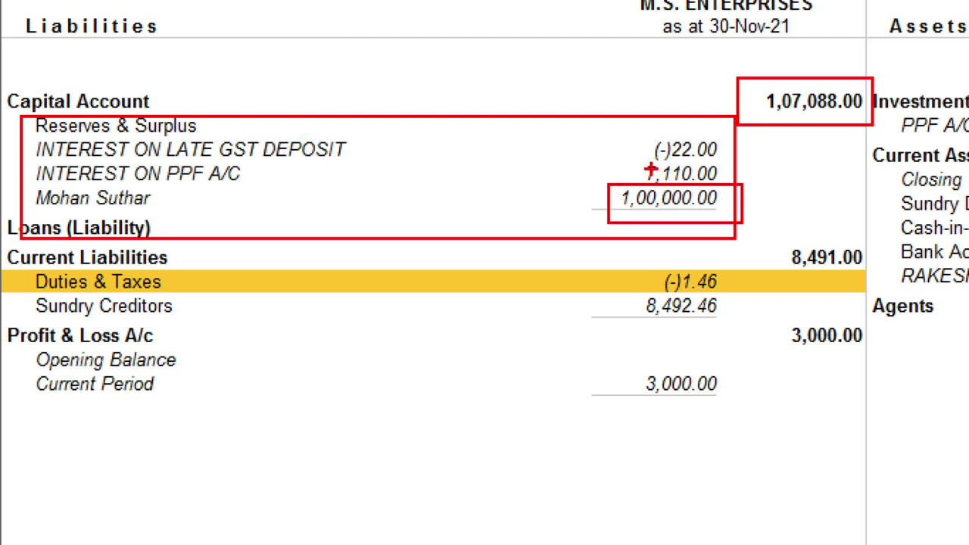
{"action": "mouse_move", "coordinate": [627, 154]}
{"action": "left_mouse_down"}
{"action": "mouse_move", "coordinate": [643, 174]}
{"action": "mouse_move", "coordinate": [702, 186]}
{"action": "mouse_move", "coordinate": [582, 184]}
{"action": "left_mouse_up"}
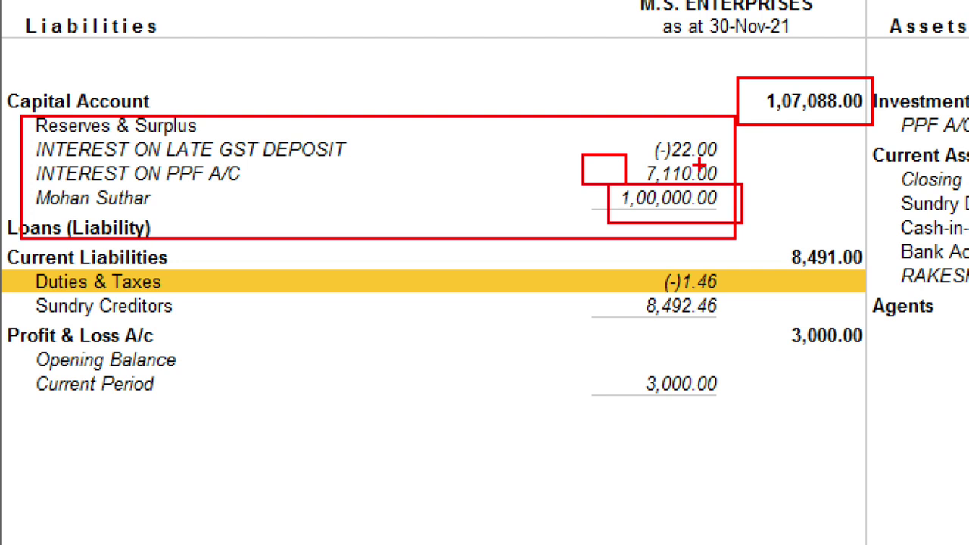
{"action": "key", "text": "e"}
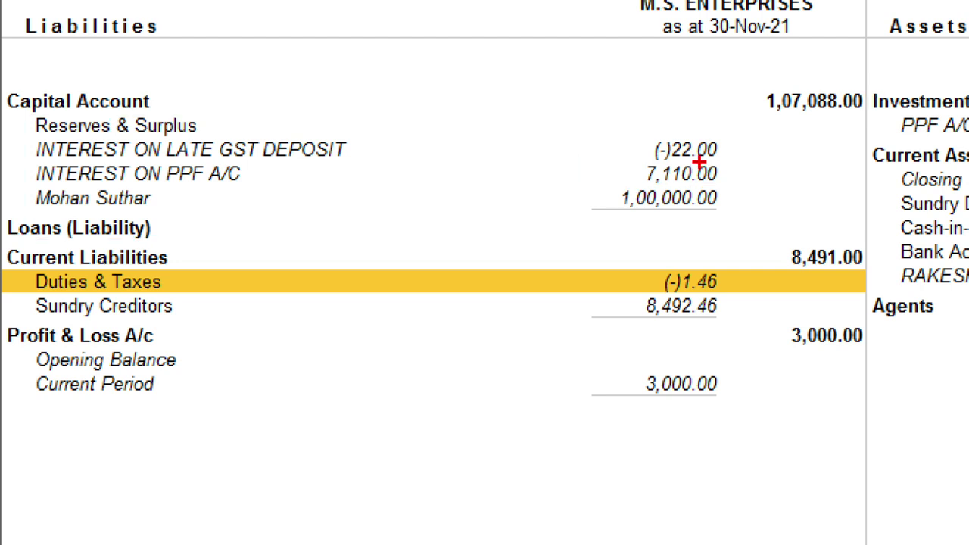
{"action": "mouse_move", "coordinate": [759, 76]}
{"action": "left_mouse_down"}
{"action": "mouse_move", "coordinate": [781, 104]}
{"action": "mouse_move", "coordinate": [885, 134]}
{"action": "left_mouse_up"}
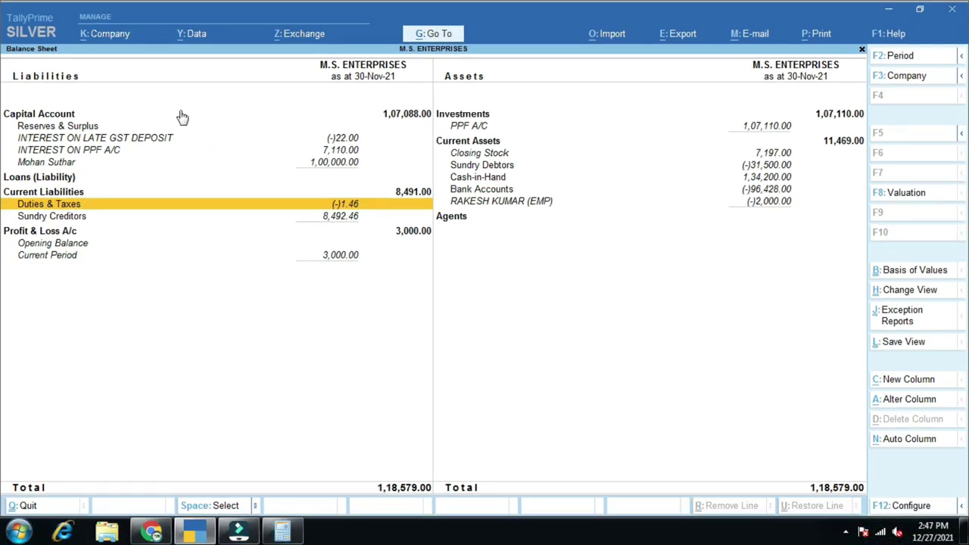
{"action": "left_click", "coordinate": [293, 149]}
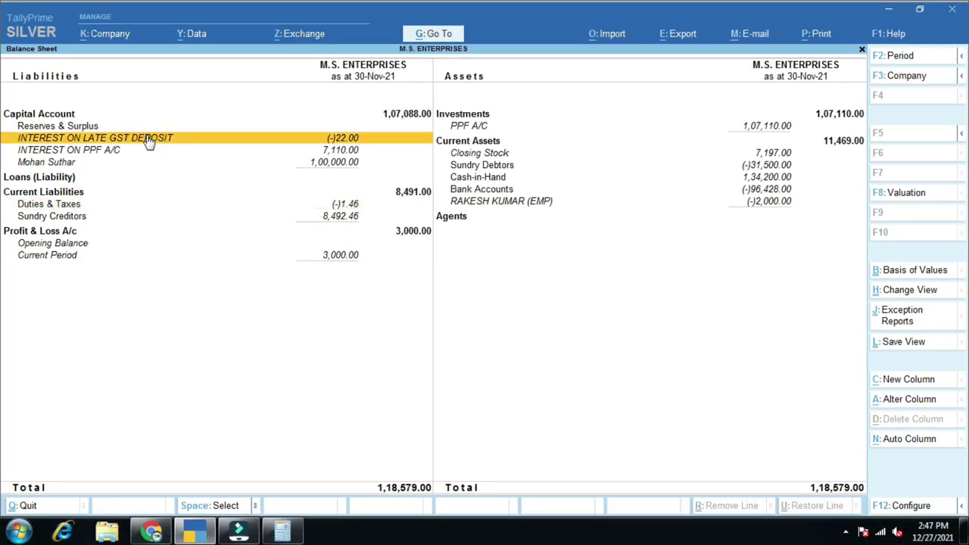